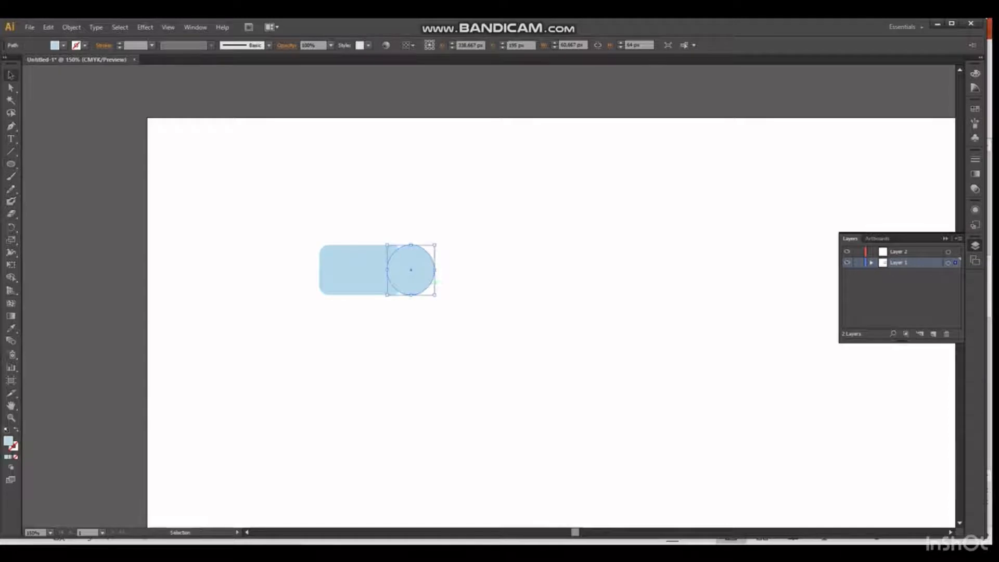
# Shift the blue circle inward over the rounded rectangle and shorten the rectangle from its outer side to form a compact head.
pyautogui.moveTo(411, 270); pyautogui.dragTo(398, 270)
pyautogui.click(442, 271)
pyautogui.click(361, 270)
pyautogui.click(442, 271)
pyautogui.click(361, 271)
pyautogui.moveTo(320, 271); pyautogui.dragTo(340, 270)
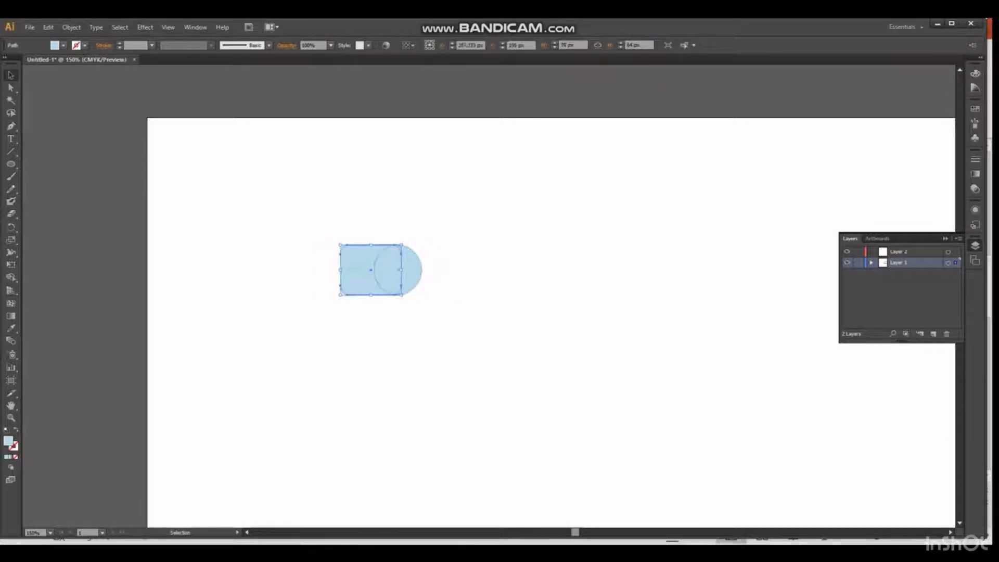
# Draw a small light-blue ellipse as an ear on the upper-left corner of the head.
pyautogui.click(442, 270)
pyautogui.moveTo(333, 230)
pyautogui.mouseDown()
pyautogui.moveTo(356, 259)
pyautogui.moveTo(352, 234)
pyautogui.mouseUp()
pyautogui.click(440, 260)
pyautogui.click(409, 268)
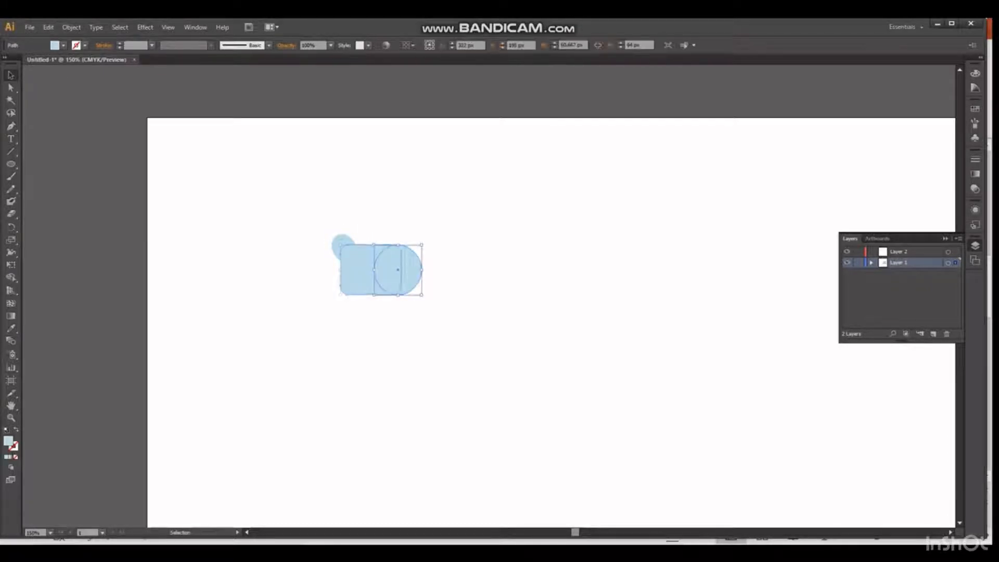
# Narrow the head's rounded rectangle further and fit the ear onto its upper-left corner.
pyautogui.click(362, 268)
pyautogui.moveTo(340, 270); pyautogui.dragTo(358, 249)
pyautogui.click(327, 279)
pyautogui.click(329, 232)
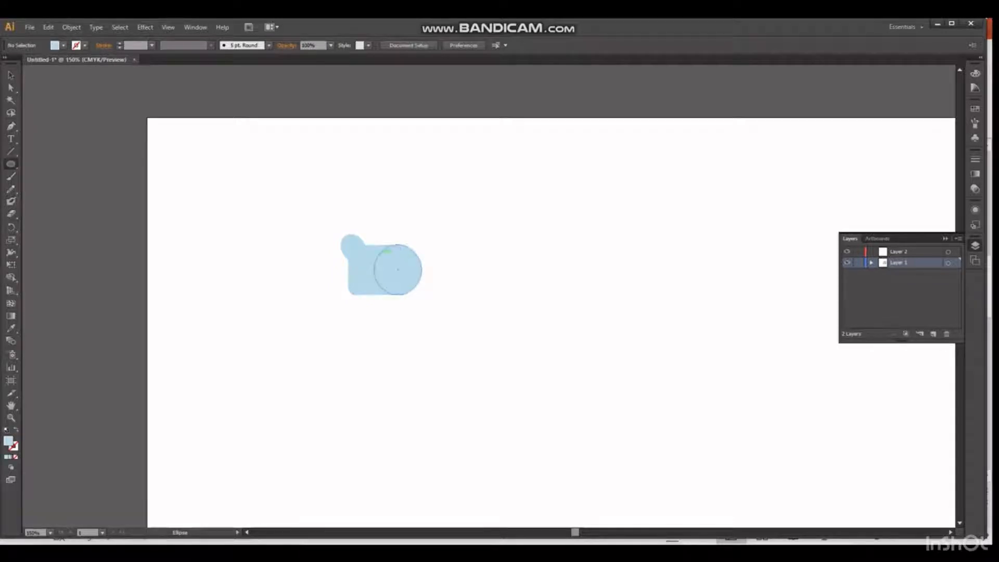
# Draw a circle about 27 px wide on the head as the eye and fill it with white.
pyautogui.moveTo(394, 273); pyautogui.dragTo(395, 275)
pyautogui.click(63, 46)
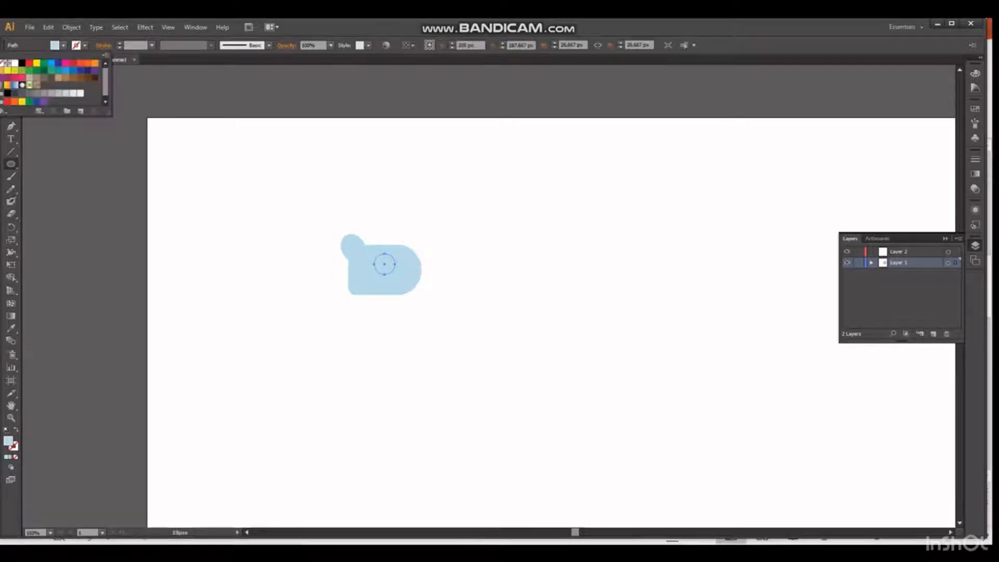
pyautogui.click(20, 61)
pyautogui.click(64, 46)
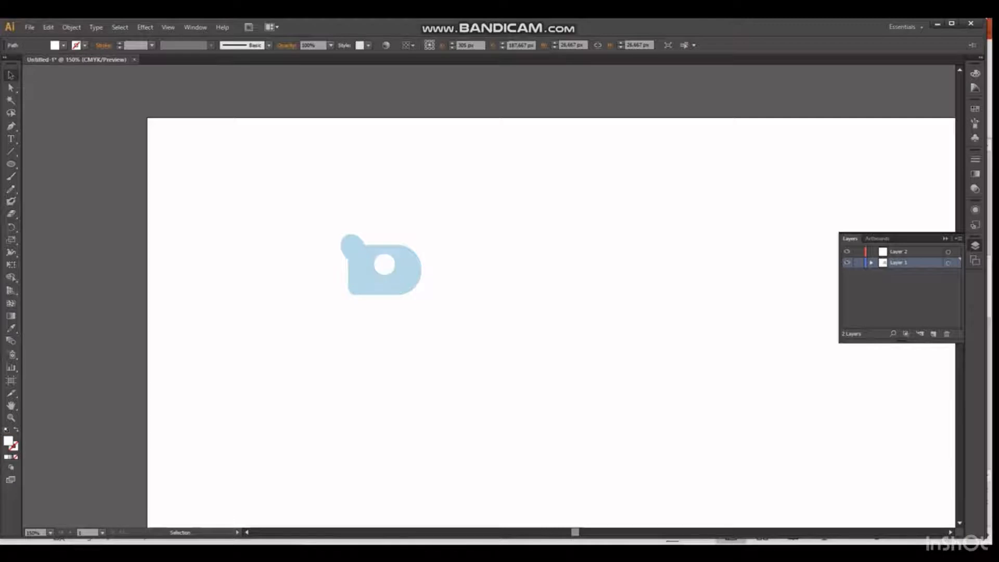
# Draw a smaller concentric circle inside the white eye and fill it with black as the pupil.
pyautogui.hotkey('ctrl', '+')
pyautogui.hotkey('ctrl', '+')
pyautogui.press('l')
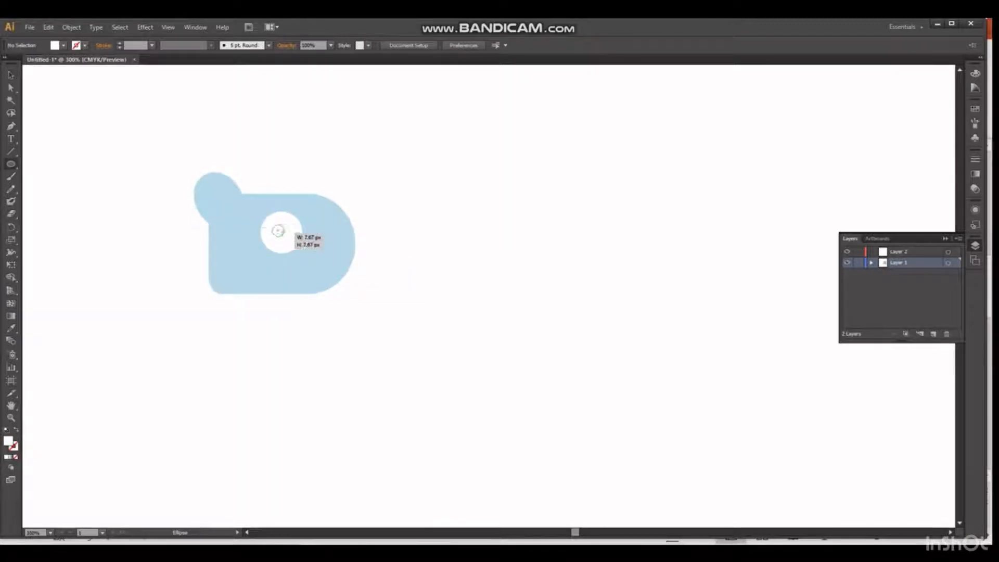
pyautogui.moveTo(284, 238)
pyautogui.mouseDown()
pyautogui.moveTo(295, 248)
pyautogui.moveTo(284, 234)
pyautogui.mouseUp()
pyautogui.click(64, 46)
pyautogui.click(27, 62)
pyautogui.click(64, 45)
pyautogui.press('v')
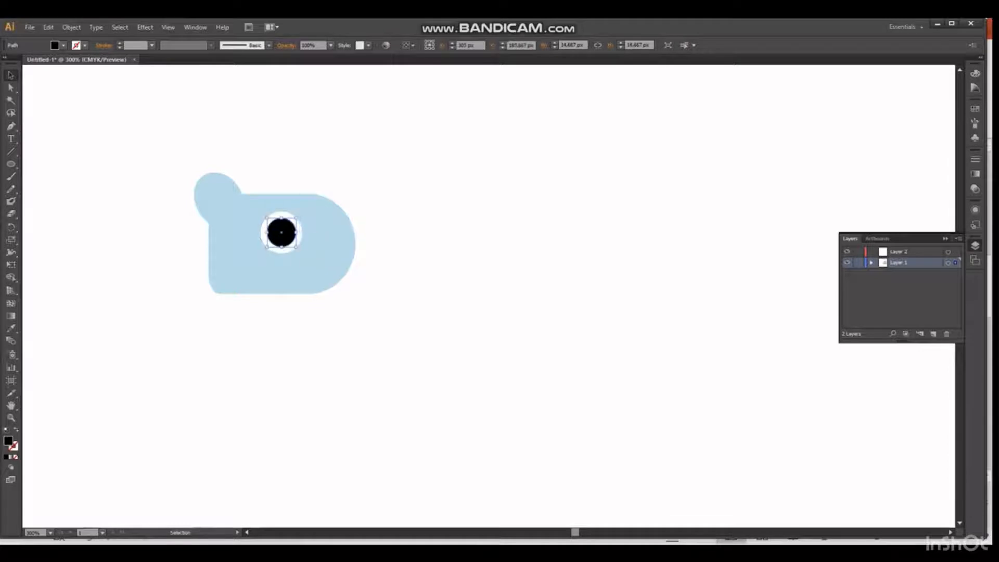
pyautogui.click(172, 149)
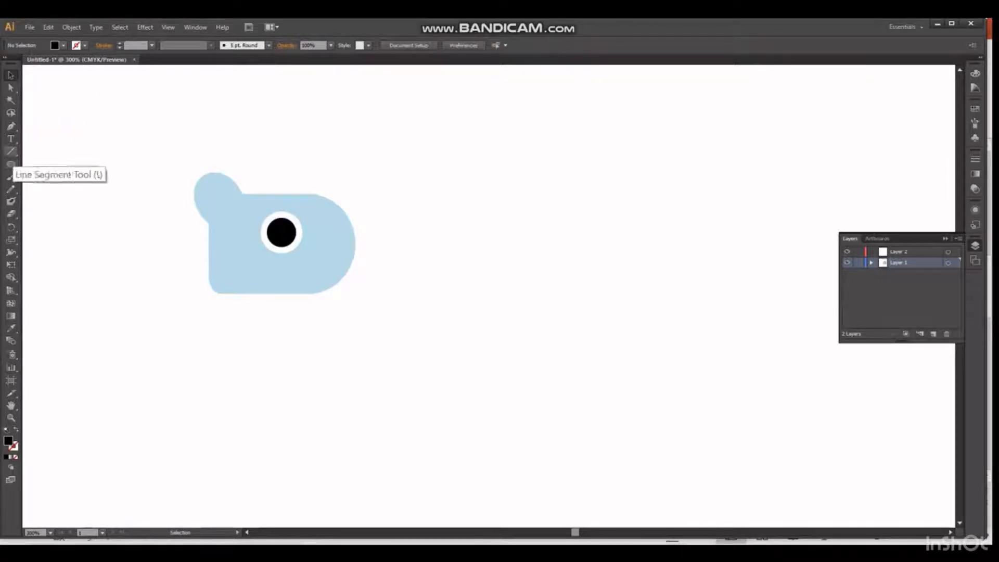
pyautogui.click(11, 126)
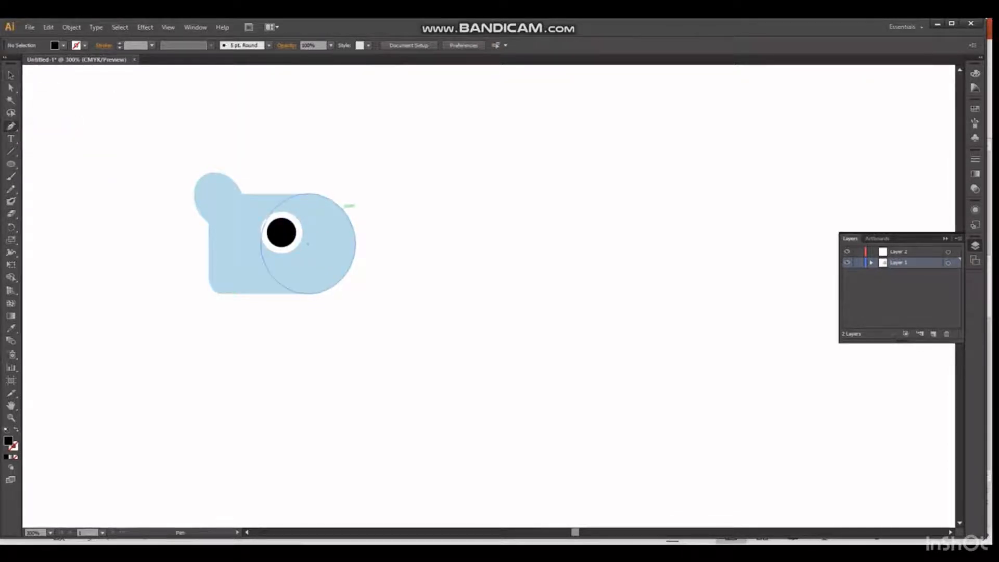
pyautogui.click(341, 210)
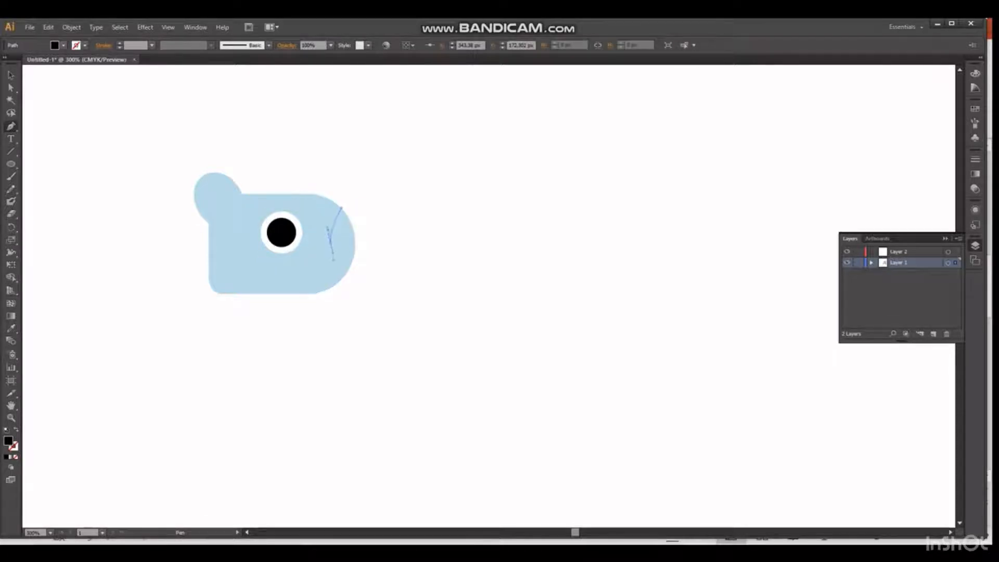
pyautogui.moveTo(333, 260); pyautogui.dragTo(342, 271)
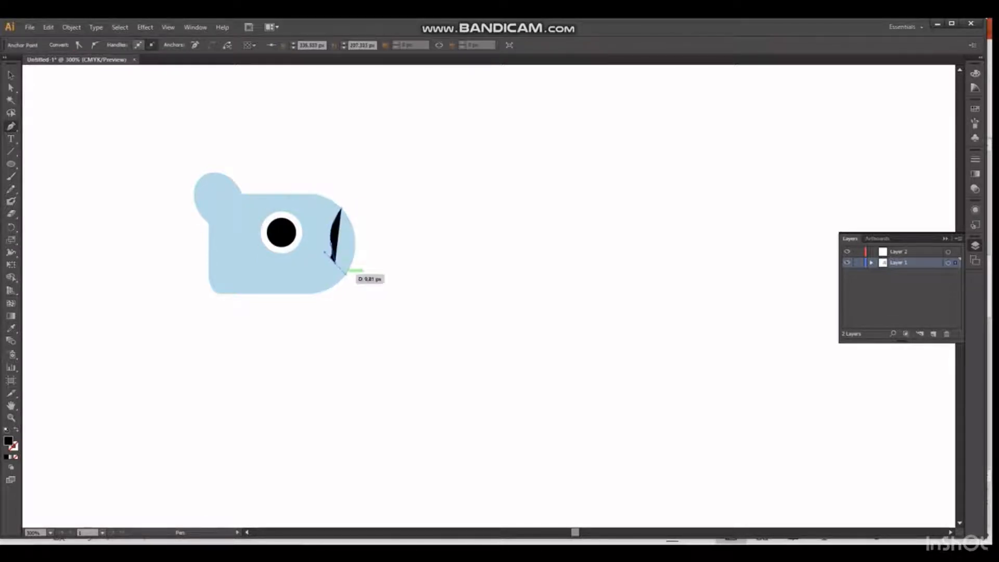
pyautogui.hotkey('ctrl', 'z')
pyautogui.hotkey('ctrl', 'z')
pyautogui.click(333, 233)
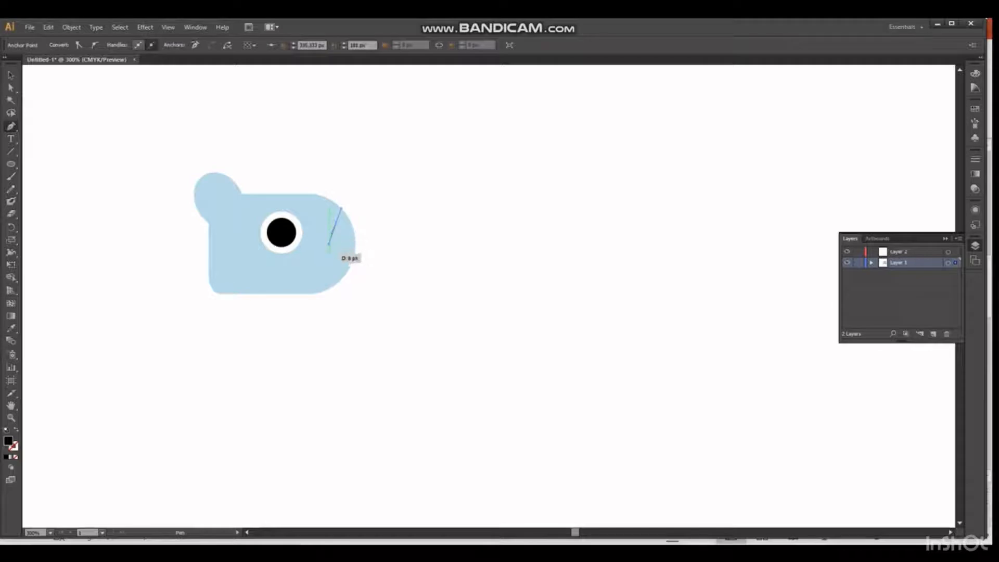
pyautogui.hotkey('ctrl', 'z')
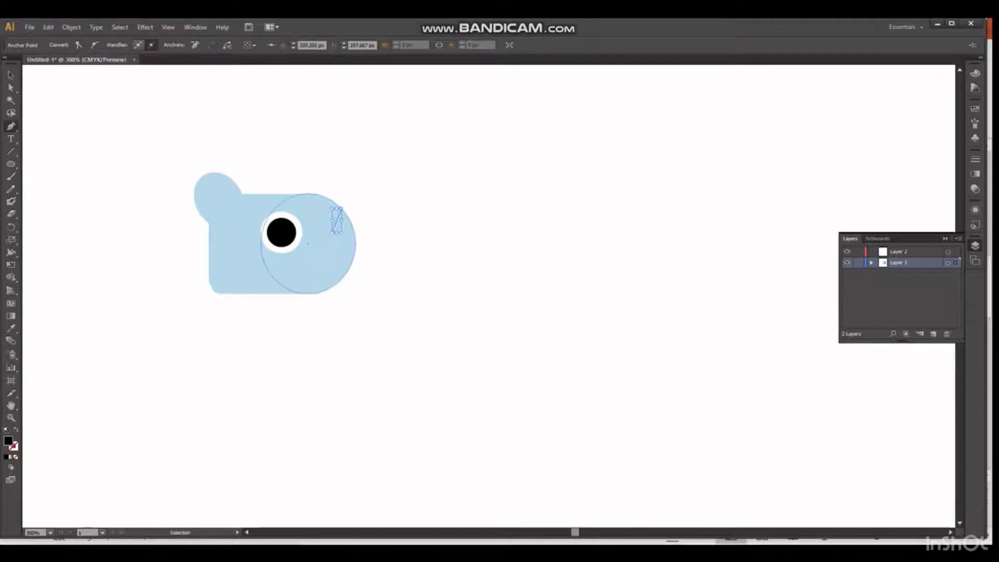
pyautogui.hotkey('ctrl', 'z')
# Draw a tall narrow ellipse at the rounded front end of the head and fill it with bright pink as the muzzle.
pyautogui.moveTo(346, 218)
pyautogui.mouseDown()
pyautogui.moveTo(356, 268)
pyautogui.moveTo(348, 234)
pyautogui.moveTo(356, 244)
pyautogui.moveTo(330, 244)
pyautogui.mouseUp()
pyautogui.click(62, 46)
pyautogui.click(66, 63)
pyautogui.press('Escape')
pyautogui.click(372, 247)
pyautogui.click(363, 252)
pyautogui.click(349, 249)
pyautogui.click(372, 247)
pyautogui.click(346, 246)
pyautogui.click(372, 247)
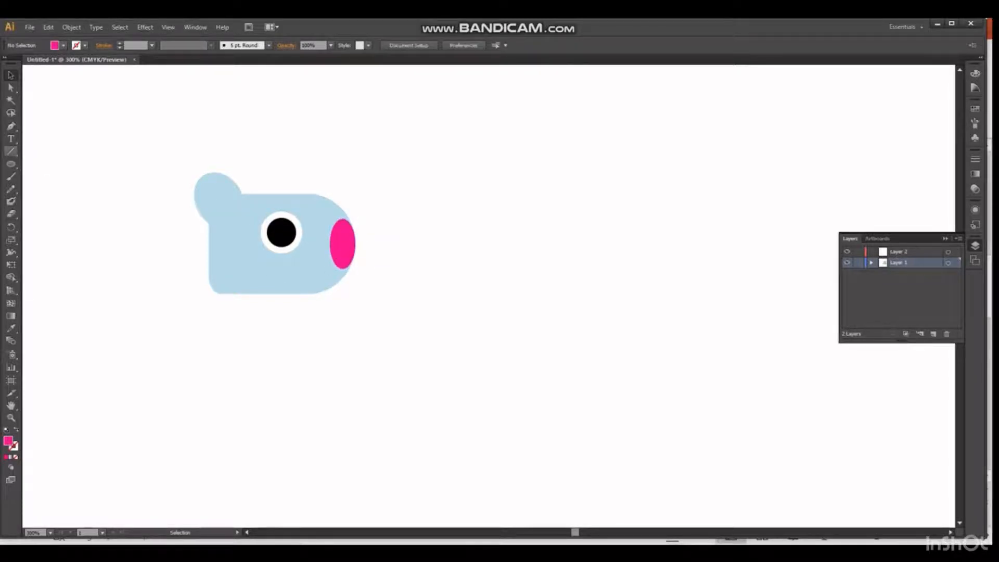
# Draw a white vertical rounded rectangle about 17.6 px tall inside the pink muzzle and nudge it slightly down.
pyautogui.click(11, 163)
pyautogui.click(78, 176)
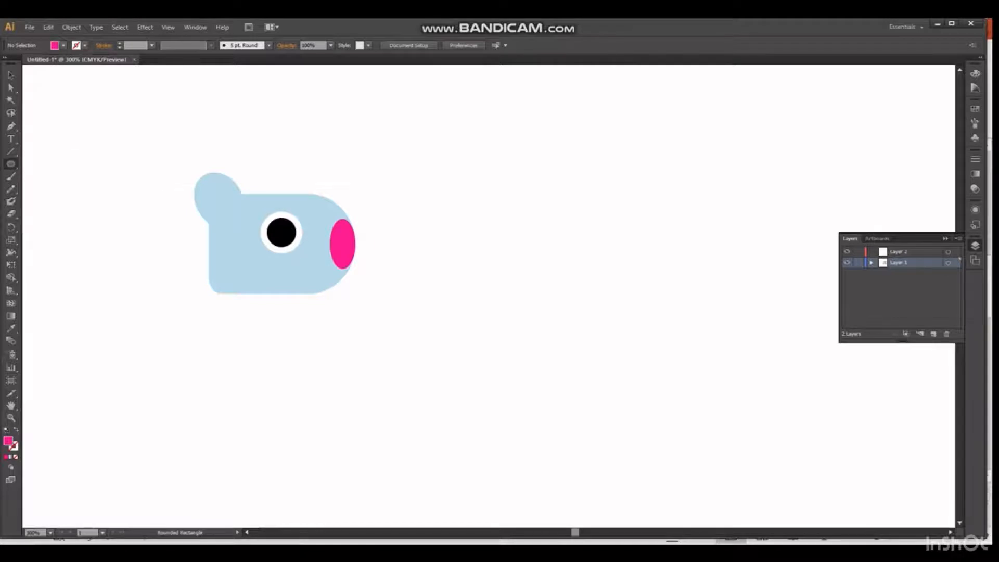
pyautogui.moveTo(342, 227); pyautogui.dragTo(347, 256)
pyautogui.click(63, 46)
pyautogui.click(20, 63)
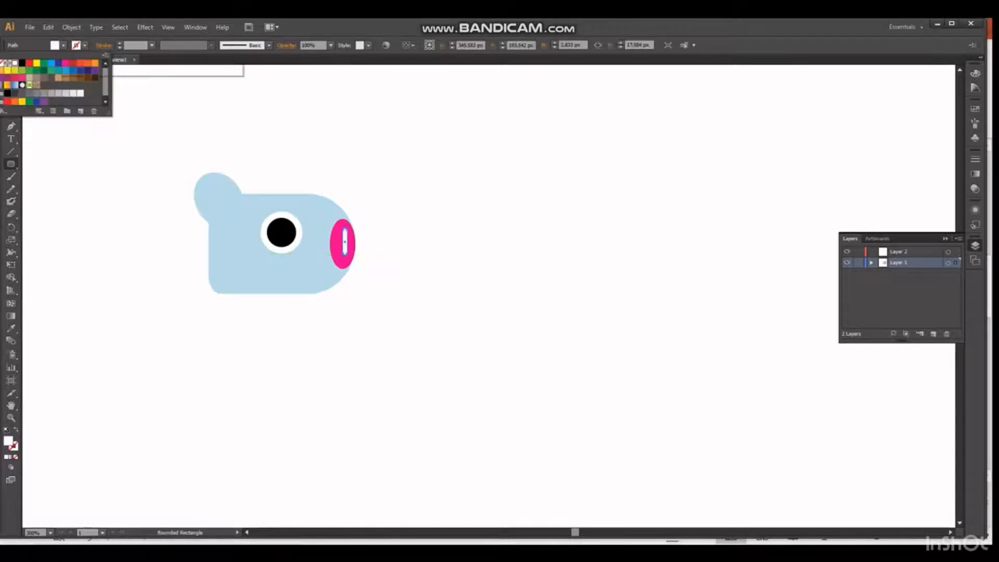
pyautogui.click(125, 130)
pyautogui.press('Escape')
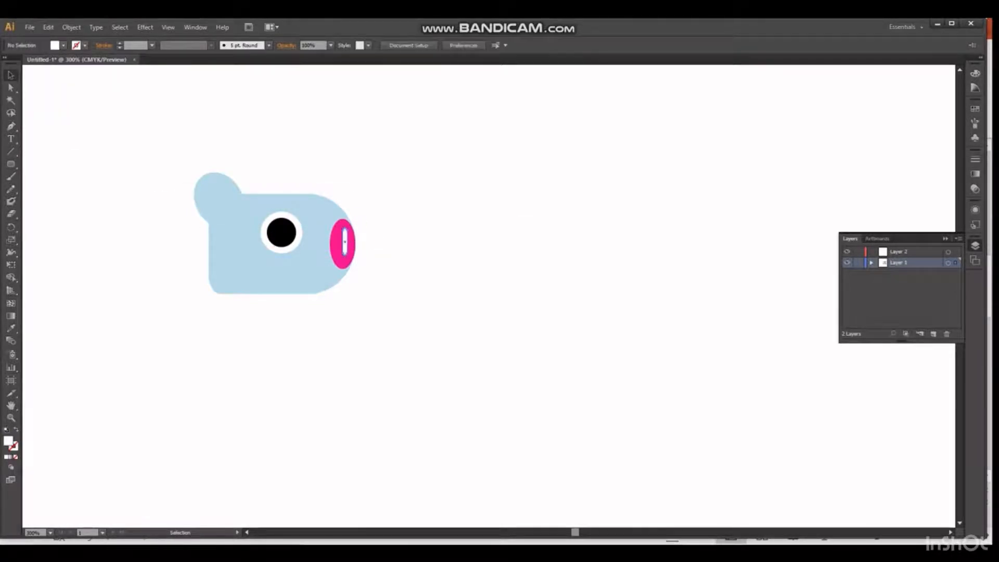
pyautogui.click(345, 242)
pyautogui.press('Down')
pyautogui.press('Down')
pyautogui.hotkey('ctrl', 'shift', 'a')
# Move Layer 2 below Layer 1 and draw a circle about 21 px wide at the back edge of the head.
pyautogui.moveTo(899, 252); pyautogui.dragTo(899, 269)
pyautogui.moveTo(11, 164); pyautogui.dragTo(60, 188)
pyautogui.moveTo(194, 220); pyautogui.dragTo(227, 252)
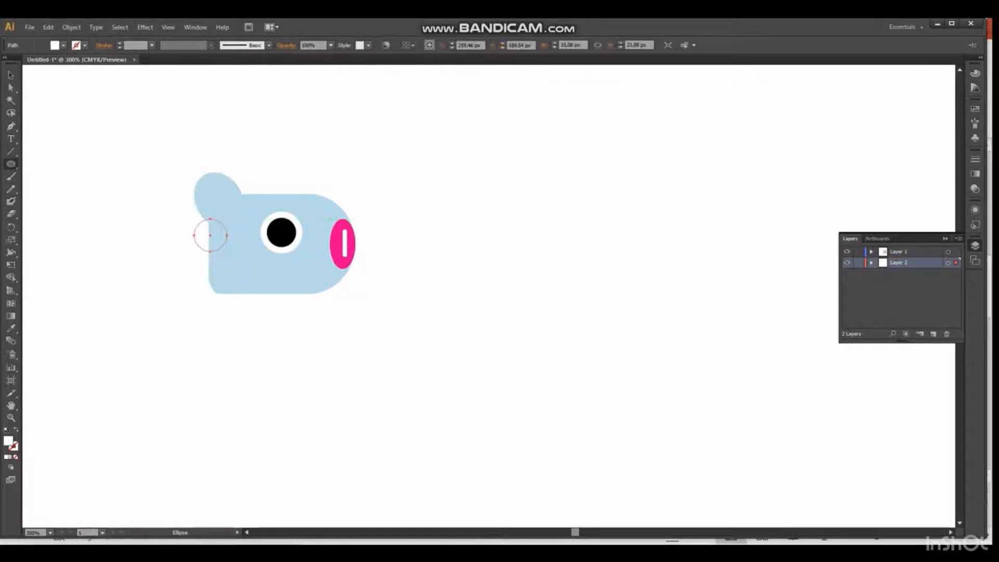
# Fill the circle behind the head with the light purple BF9BDD.
pyautogui.click(56, 45)
pyautogui.click(80, 78)
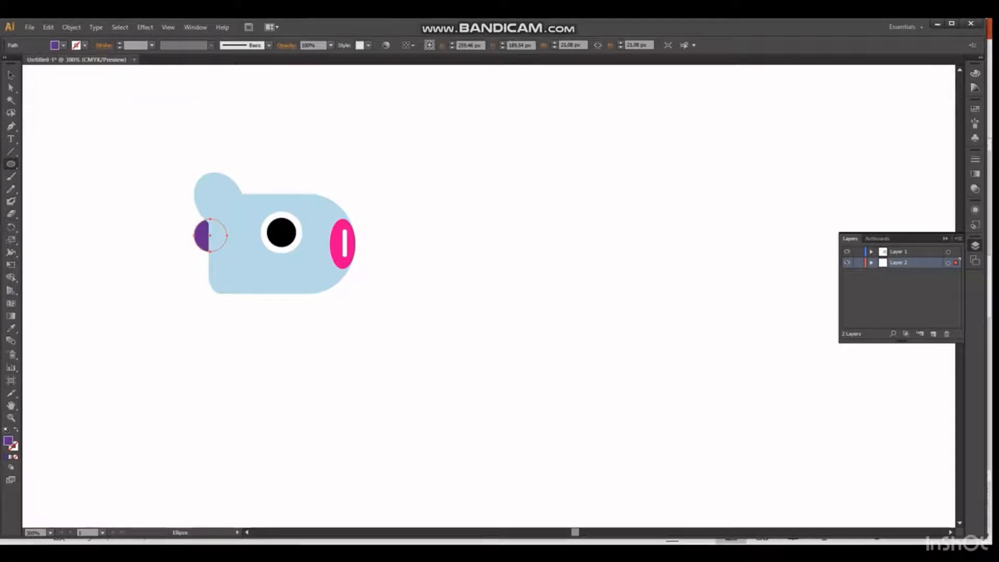
pyautogui.doubleClick(8, 440)
pyautogui.click(135, 156)
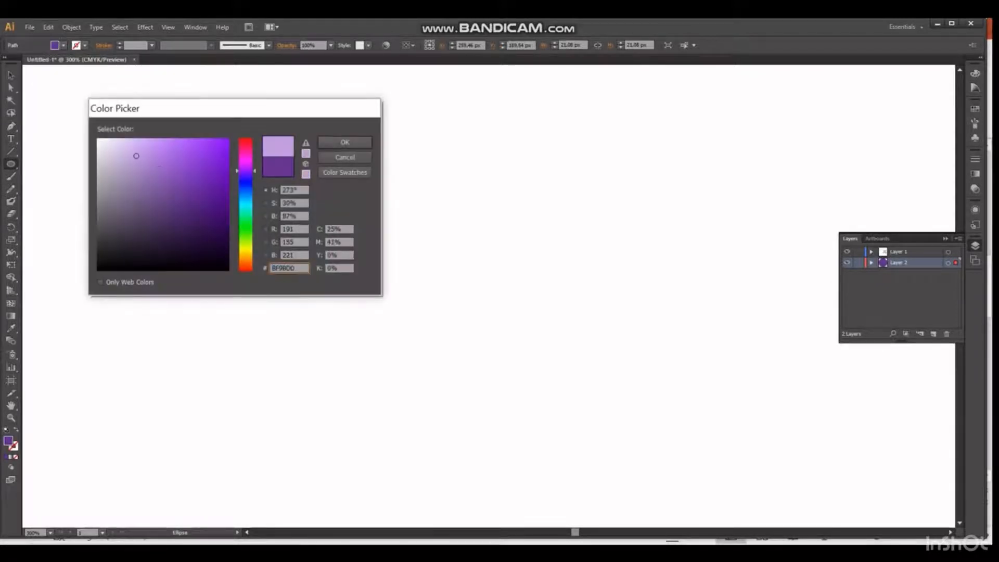
pyautogui.click(346, 142)
pyautogui.click(11, 75)
pyautogui.click(131, 310)
# Shrink the purple circle and place a copy of it just above, beside the ear.
pyautogui.click(201, 237)
pyautogui.moveTo(227, 252); pyautogui.dragTo(204, 233)
pyautogui.hotkey('ctrl', 'c')
pyautogui.hotkey('ctrl', 'v')
pyautogui.moveTo(487, 295); pyautogui.dragTo(197, 216)
# Reshape the copied purple ellipse and narrow the blue ear in front of it.
pyautogui.moveTo(199, 207); pyautogui.dragTo(232, 192)
pyautogui.click(252, 179)
pyautogui.click(192, 214)
pyautogui.click(227, 193)
pyautogui.click(253, 176)
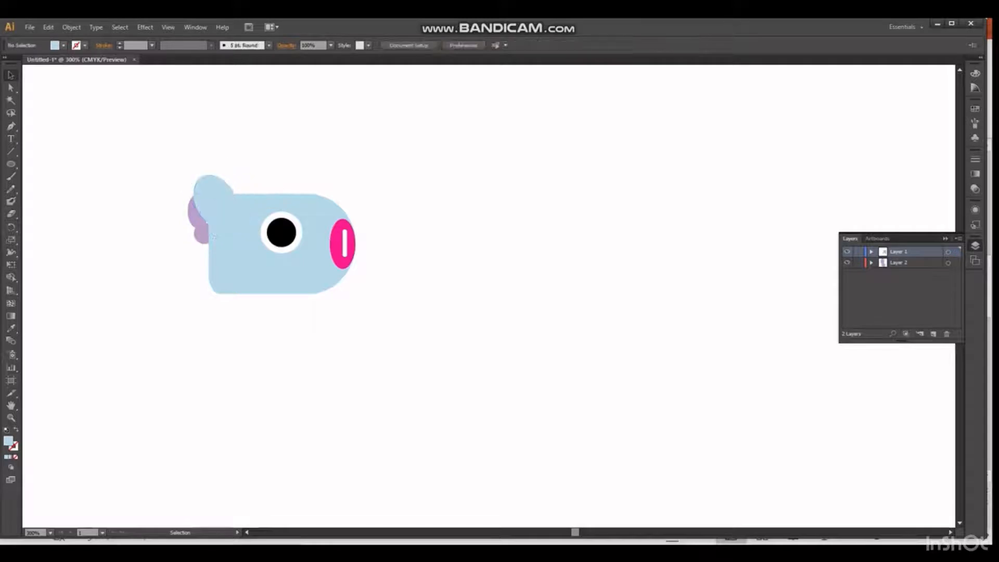
# Duplicate the upper purple ellipse and place the copy behind the other side of the ear.
pyautogui.click(193, 211)
pyautogui.hotkey('ctrl', 'c')
pyautogui.hotkey('ctrl', 'v')
pyautogui.moveTo(488, 294); pyautogui.dragTo(228, 183)
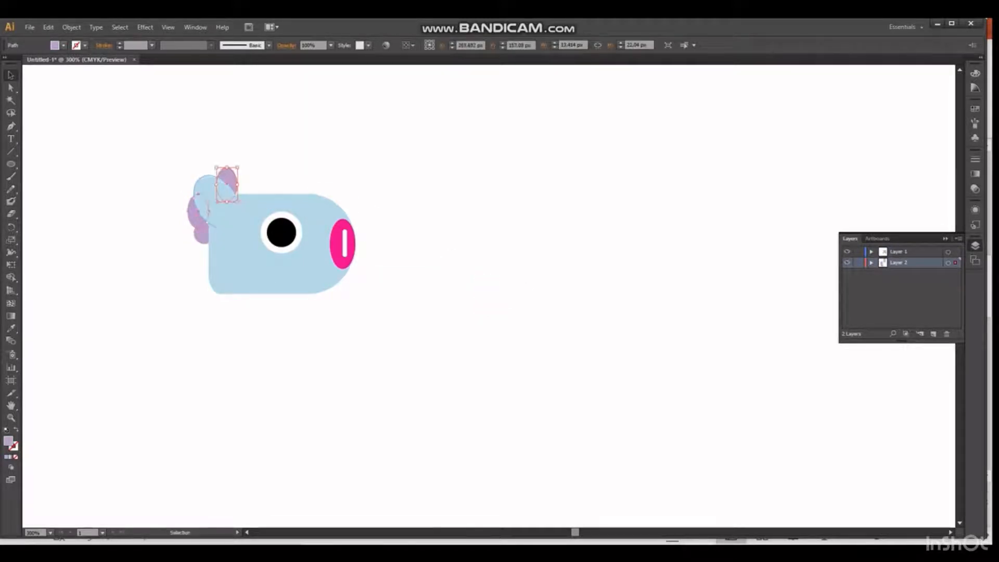
# Widen the two purple mane ellipses on either side of the ear.
pyautogui.click(192, 212)
pyautogui.moveTo(208, 229); pyautogui.dragTo(219, 228)
pyautogui.click(254, 176)
pyautogui.click(230, 177)
pyautogui.moveTo(238, 184); pyautogui.dragTo(249, 188)
# Paste two more purple ellipses and line them up along the top of the head to extend the mane.
pyautogui.hotkey('ctrl', 'v')
pyautogui.moveTo(489, 294); pyautogui.dragTo(255, 194)
pyautogui.hotkey('ctrl', 'v')
pyautogui.moveTo(488, 295); pyautogui.dragTo(284, 188)
pyautogui.click(357, 244)
# Set both the fill and the stroke colour to white with nothing selected.
pyautogui.click(10, 163)
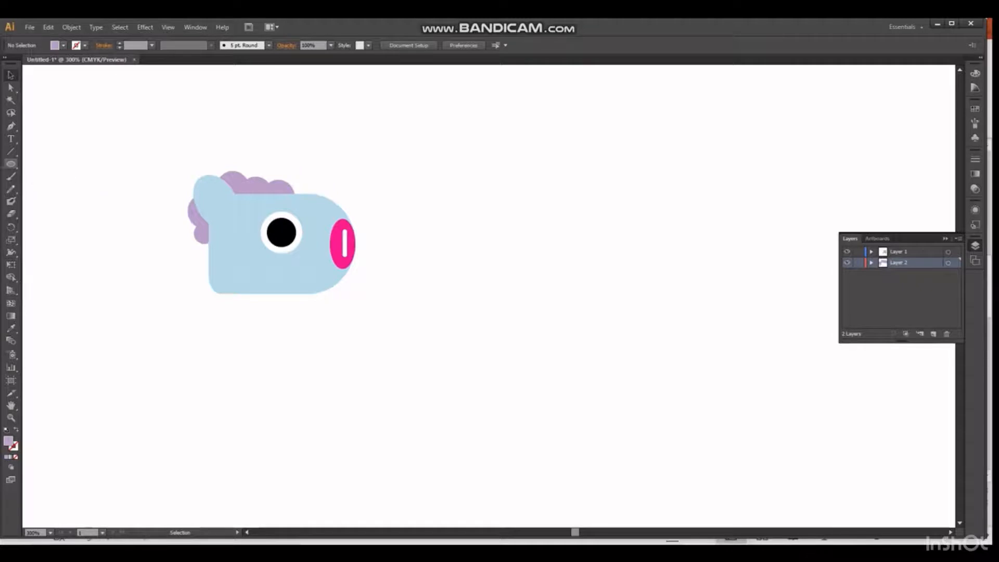
pyautogui.click(63, 45)
pyautogui.click(80, 93)
pyautogui.click(77, 46)
pyautogui.click(85, 46)
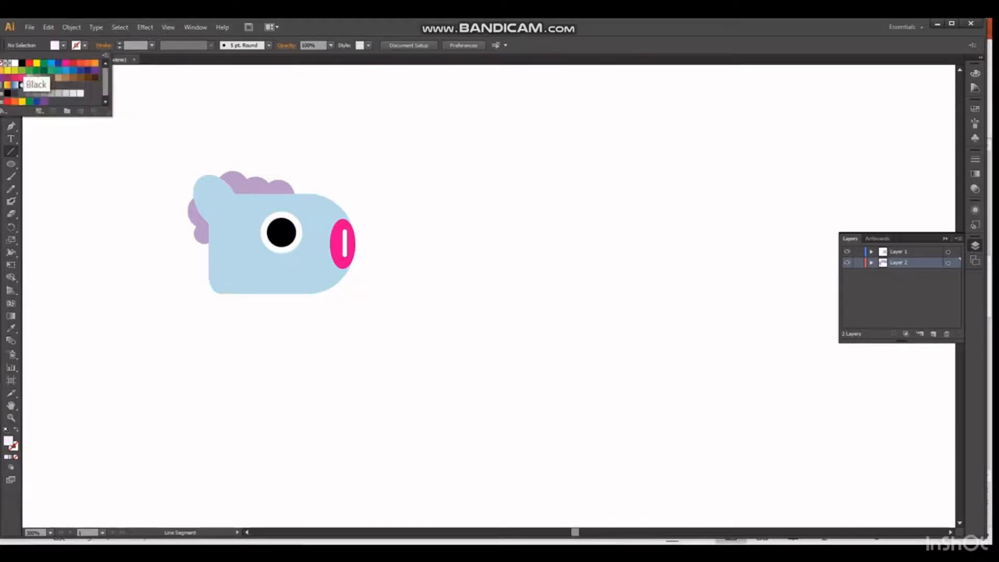
pyautogui.click(246, 206)
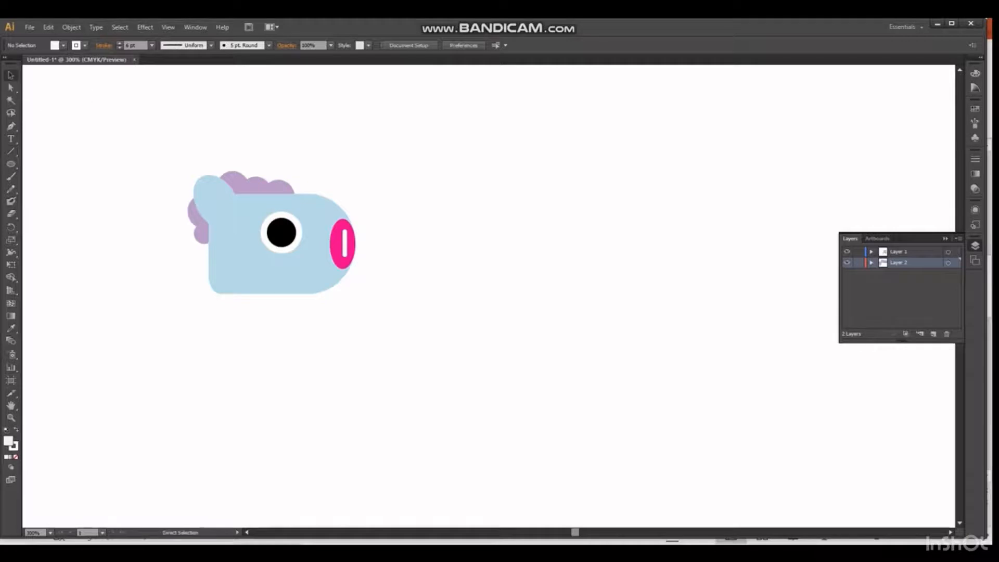
# Draw a vertical 2 pt white line through the front purple mane tuft, down to the head.
pyautogui.hotkey('ctrl', '+')
pyautogui.hotkey('ctrl', '+')
pyautogui.hscroll(-5, 489, 296)
pyautogui.scroll(4, 488, 297)
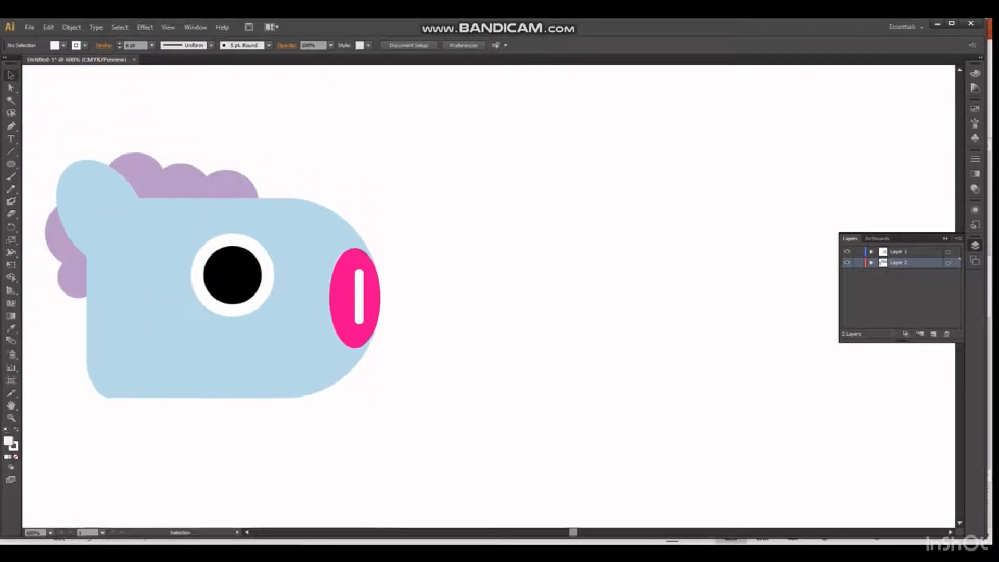
pyautogui.click(10, 151)
pyautogui.moveTo(226, 169); pyautogui.dragTo(225, 198)
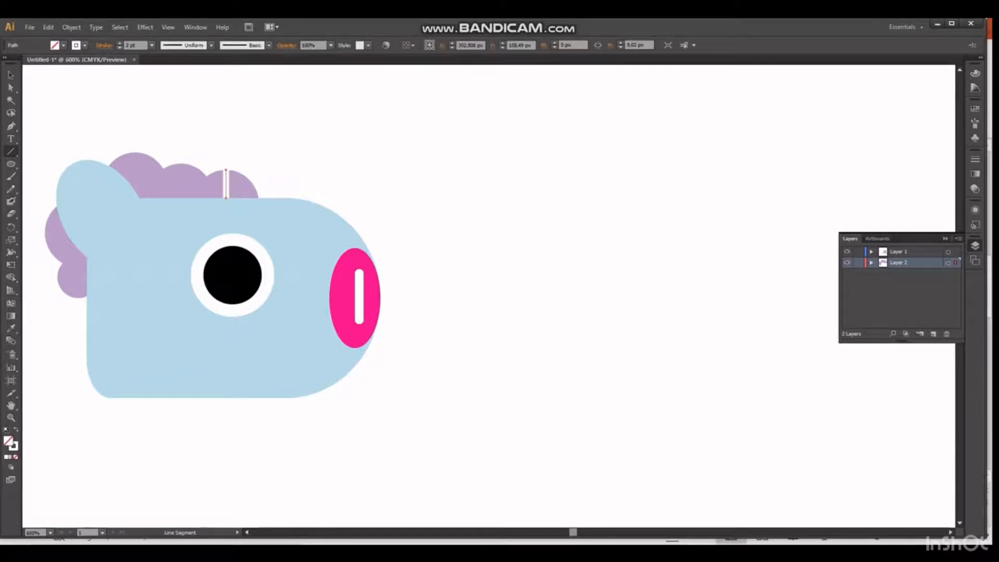
pyautogui.click(11, 75)
pyautogui.click(177, 119)
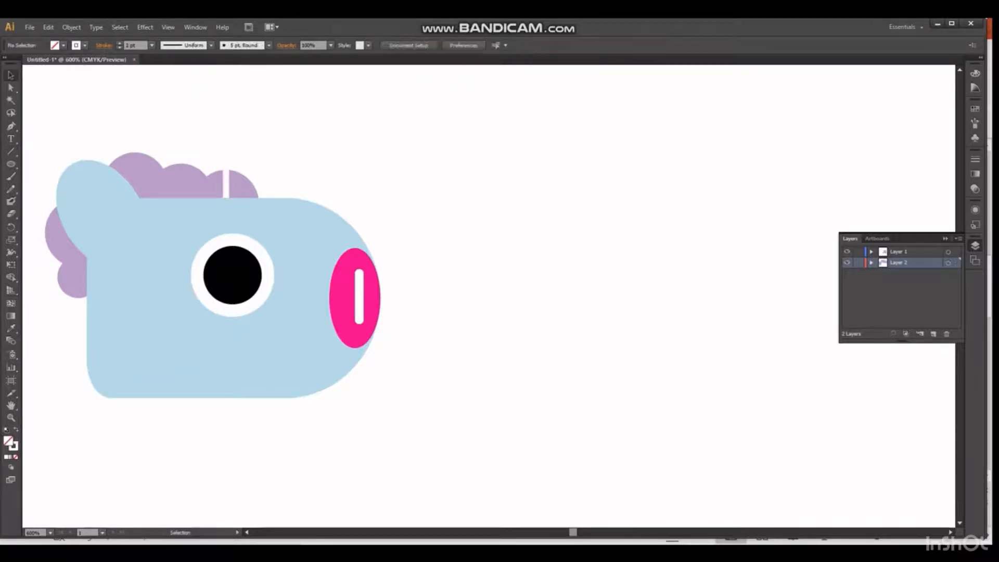
pyautogui.click(226, 184)
pyautogui.click(85, 45)
pyautogui.click(4, 59)
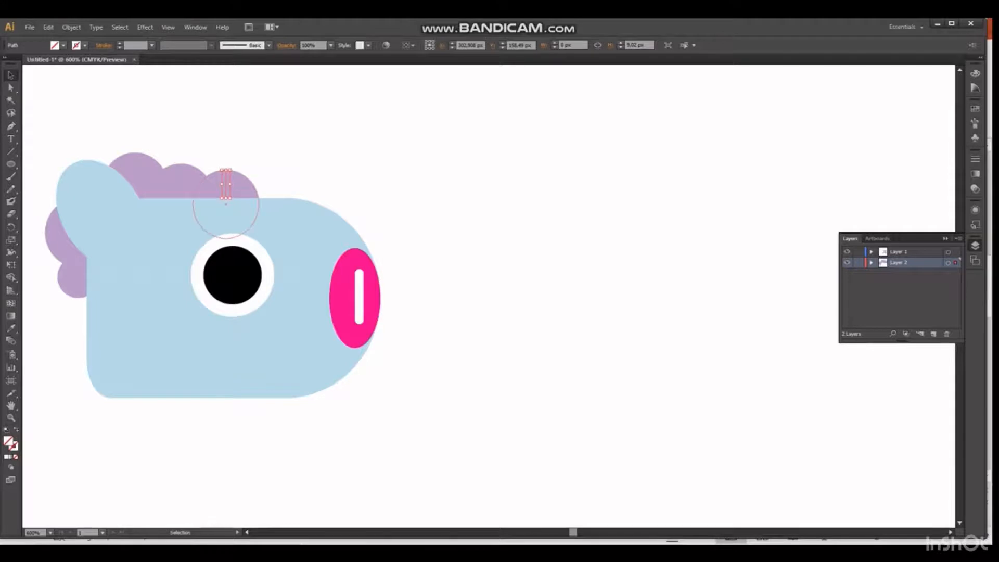
pyautogui.hotkey('ctrl', 'z')
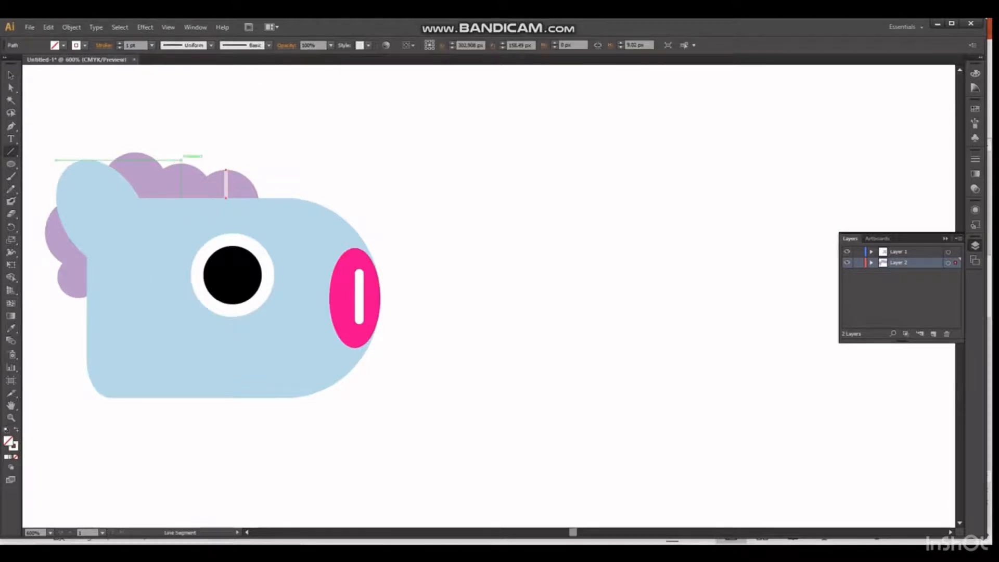
# Draw 1 pt white lines through the remaining mane tufts, above and behind the head.
pyautogui.moveTo(181, 163)
pyautogui.mouseDown()
pyautogui.moveTo(181, 199)
pyautogui.moveTo(139, 198)
pyautogui.mouseUp()
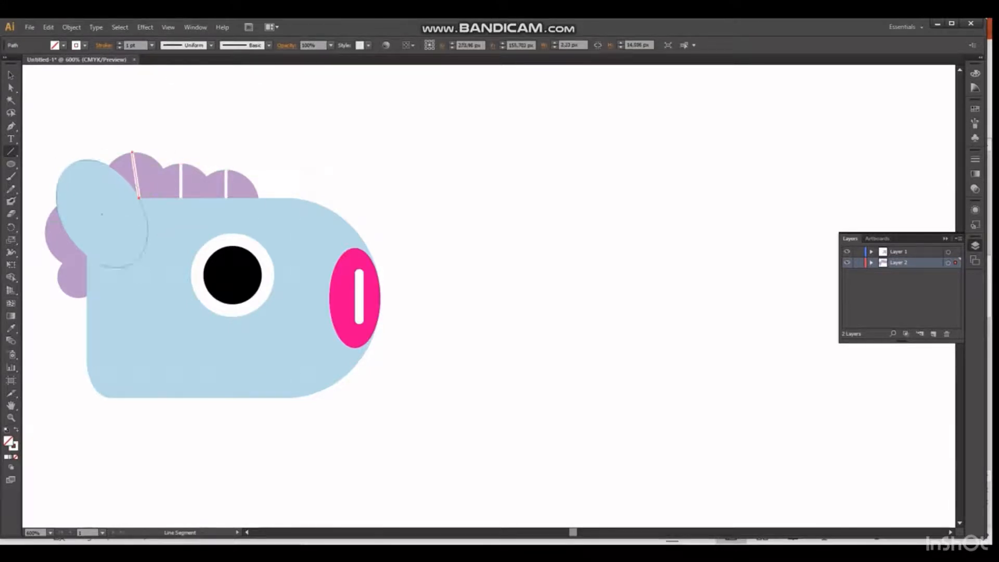
pyautogui.moveTo(71, 240); pyautogui.dragTo(86, 257)
pyautogui.moveTo(87, 268); pyautogui.dragTo(62, 290)
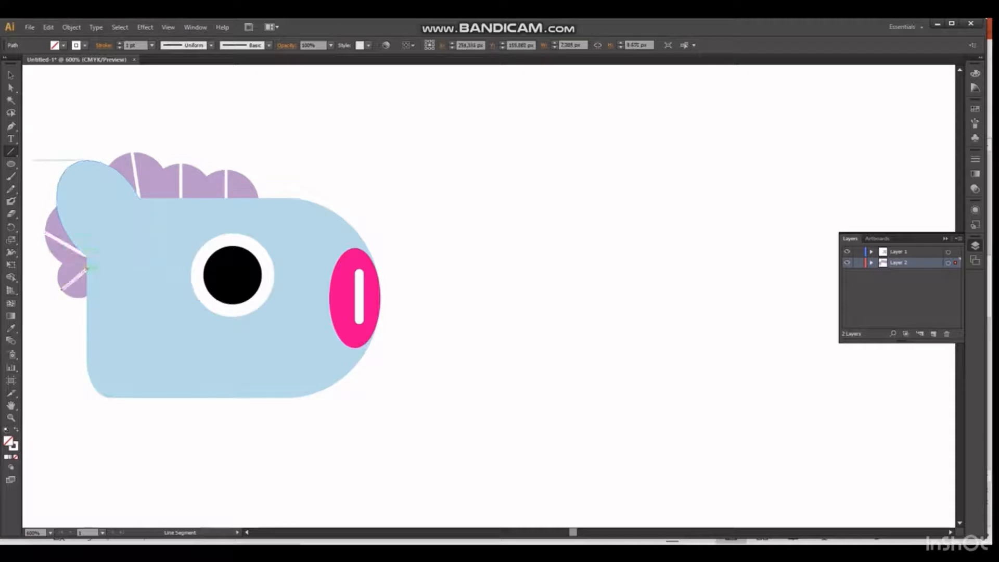
pyautogui.click(11, 76)
pyautogui.hotkey('ctrl', 'shift', 'a')
# Add a new layer at the bottom of the layer stack and name it Badan.
pyautogui.hscroll(1, 212, 275)
pyautogui.hscroll(-1, 212, 274)
pyautogui.scroll(-3, 234, 275)
pyautogui.hscroll(-3, 286, 219)
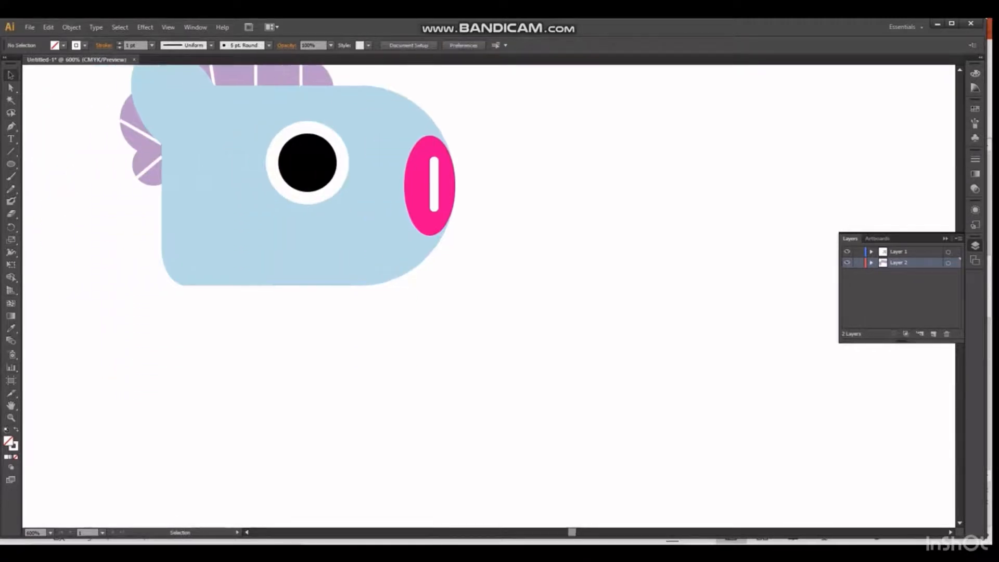
pyautogui.scroll(1, 354, 208)
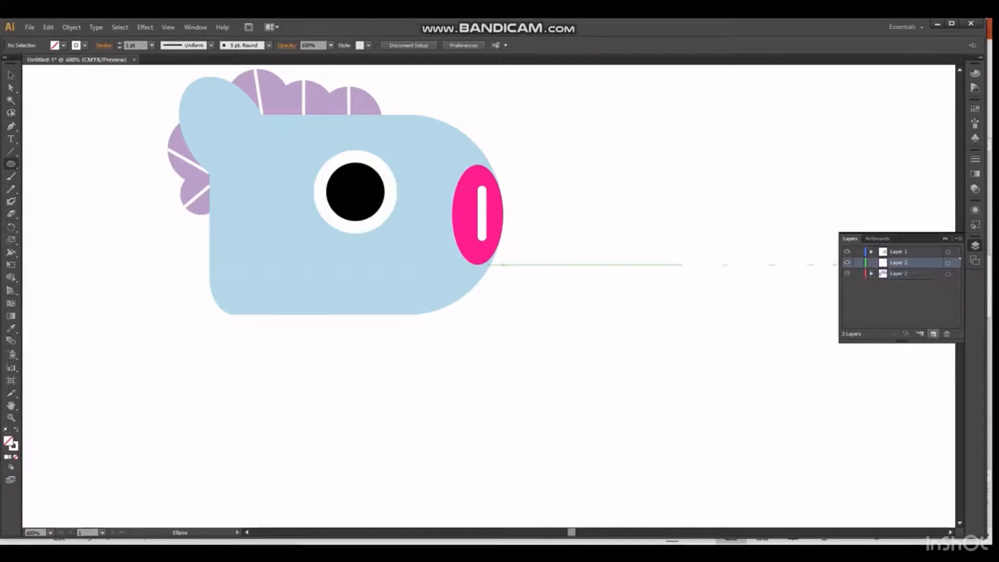
pyautogui.moveTo(899, 263); pyautogui.dragTo(900, 279)
pyautogui.doubleClick(899, 274)
pyautogui.write('Badan')
pyautogui.press('Return')
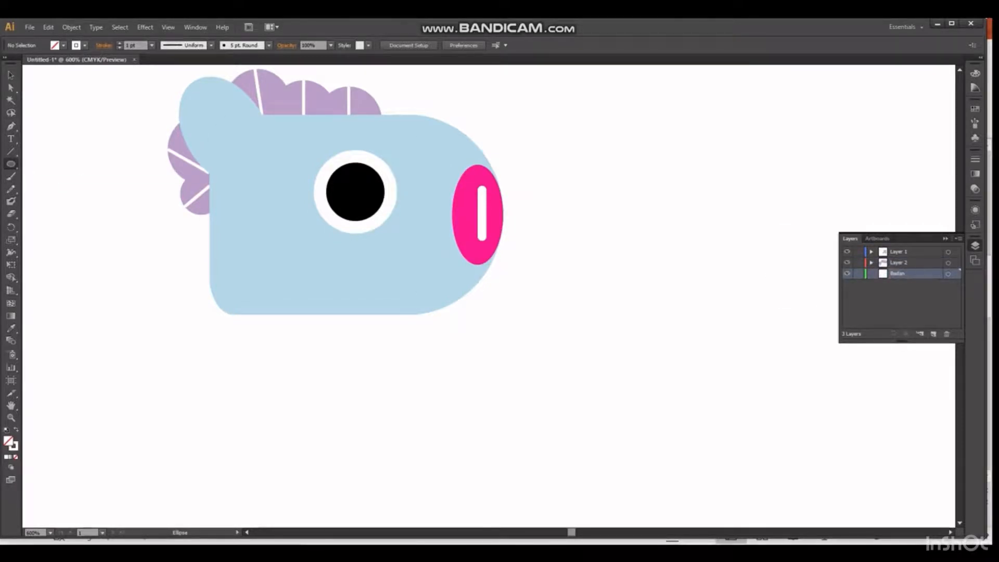
pyautogui.moveTo(234, 274); pyautogui.dragTo(464, 503)
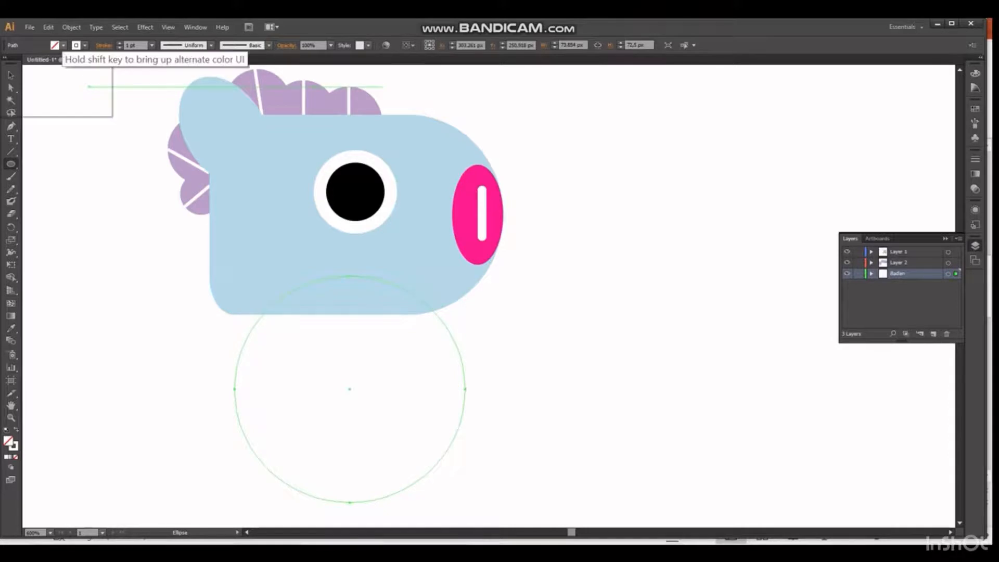
pyautogui.click(63, 45)
pyautogui.doubleClick(8, 441)
pyautogui.click(359, 121)
pyautogui.press('Delete')
# Draw a rounded-rectangle body about 59 by 66 px tucked under the head and fill it with pale lilac.
pyautogui.moveTo(11, 164); pyautogui.dragTo(55, 177)
pyautogui.moveTo(239, 264); pyautogui.dragTo(421, 469)
pyautogui.press('v')
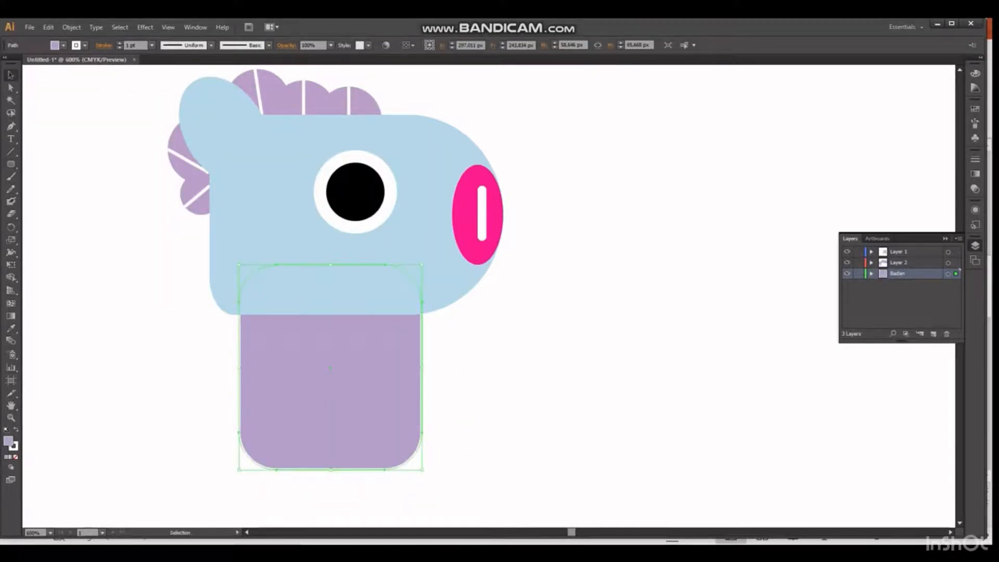
pyautogui.doubleClick(8, 441)
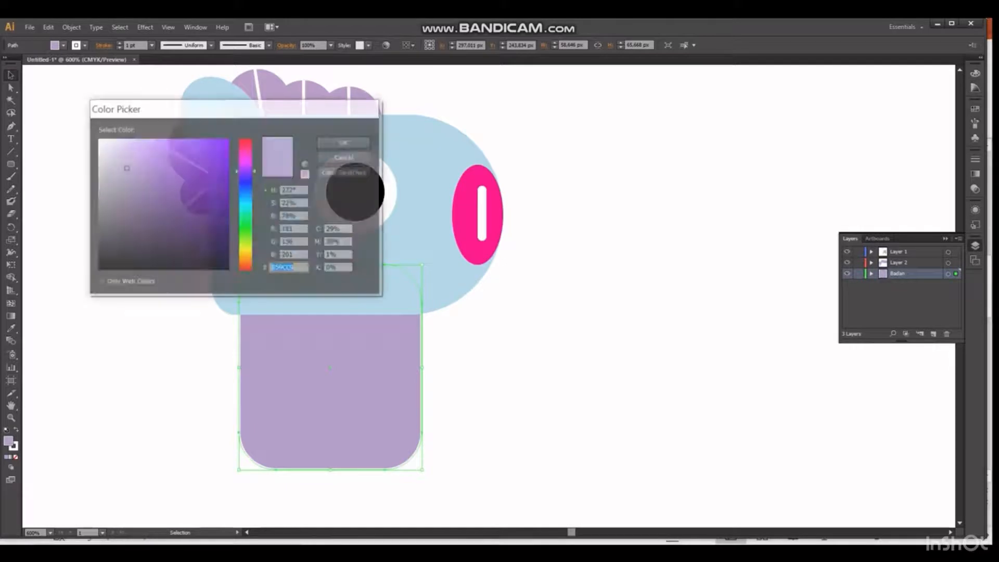
pyautogui.click(113, 150)
pyautogui.click(345, 143)
# Draw a narrow rounded-rectangle arm about 10 px wide along the body's left edge and fill it with a slightly darker lilac.
pyautogui.click(11, 164)
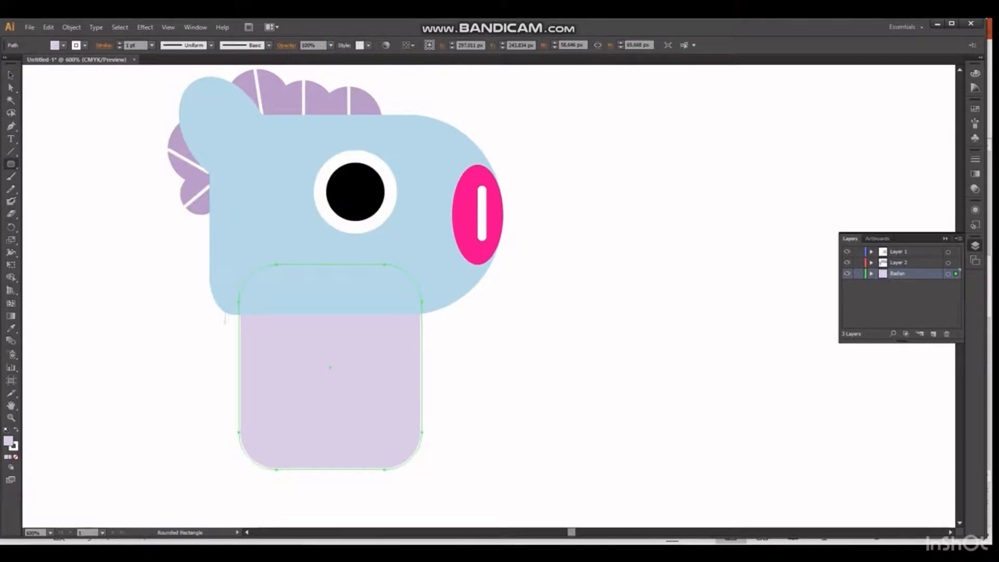
pyautogui.moveTo(223, 311); pyautogui.dragTo(253, 415)
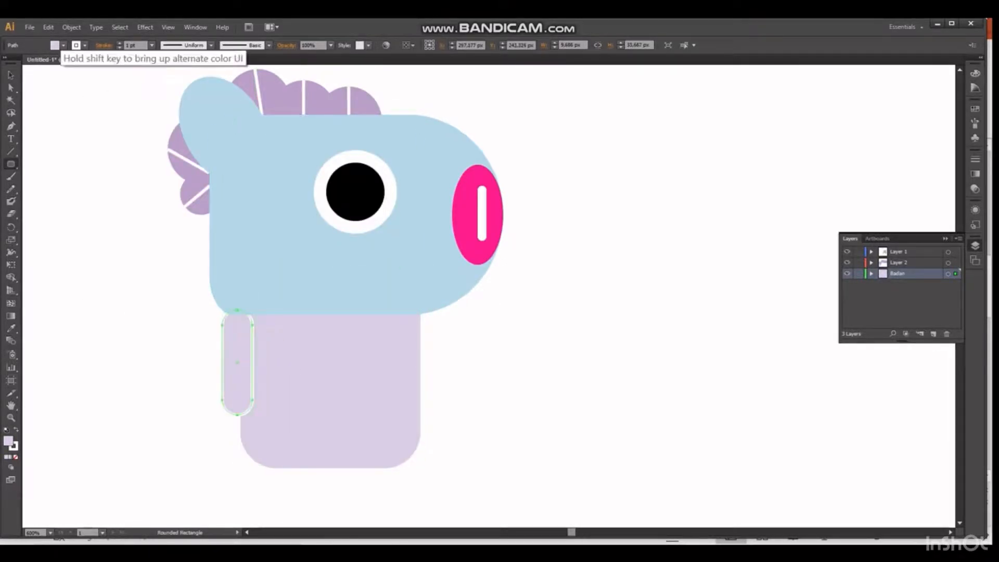
pyautogui.click(63, 45)
pyautogui.doubleClick(9, 441)
pyautogui.click(120, 156)
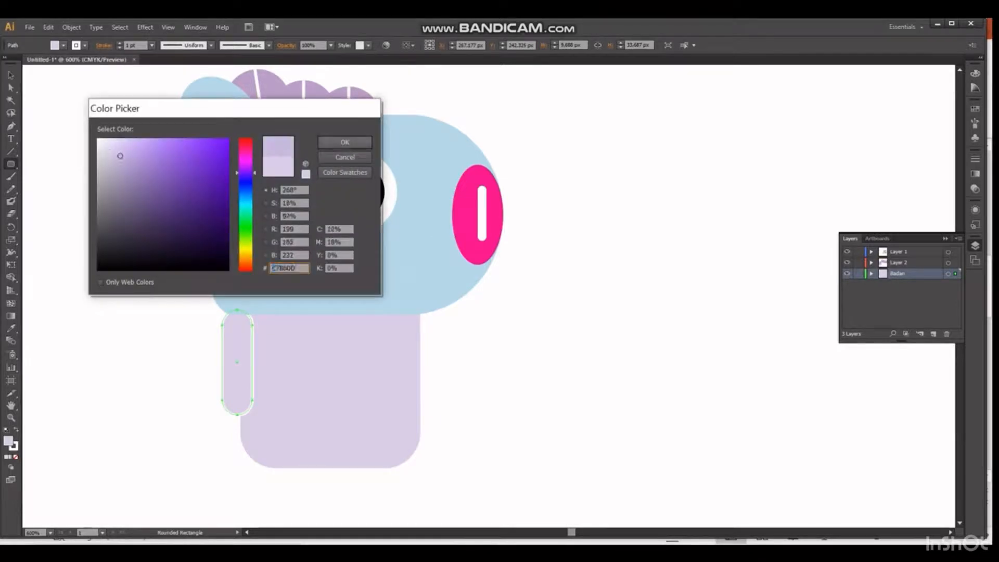
pyautogui.click(345, 143)
# Remove the arm's stroke and lengthen the arm to about 37 px.
pyautogui.click(11, 74)
pyautogui.click(104, 307)
pyautogui.click(237, 362)
pyautogui.click(63, 45)
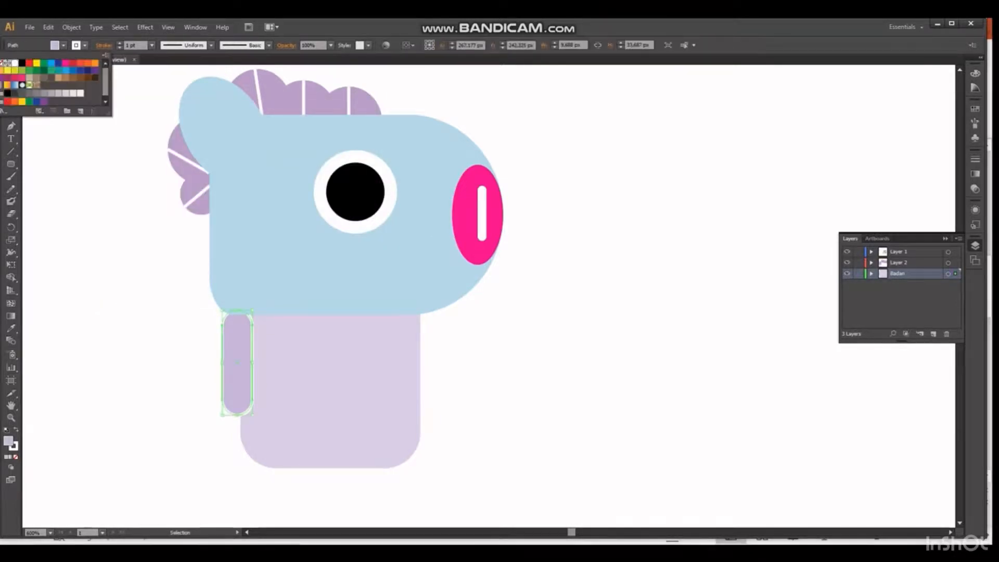
pyautogui.click(2, 63)
pyautogui.click(104, 307)
pyautogui.click(237, 363)
# Duplicate the arm and place the copy along the body's right edge, level with the first arm.
pyautogui.hotkey('ctrl', 'c')
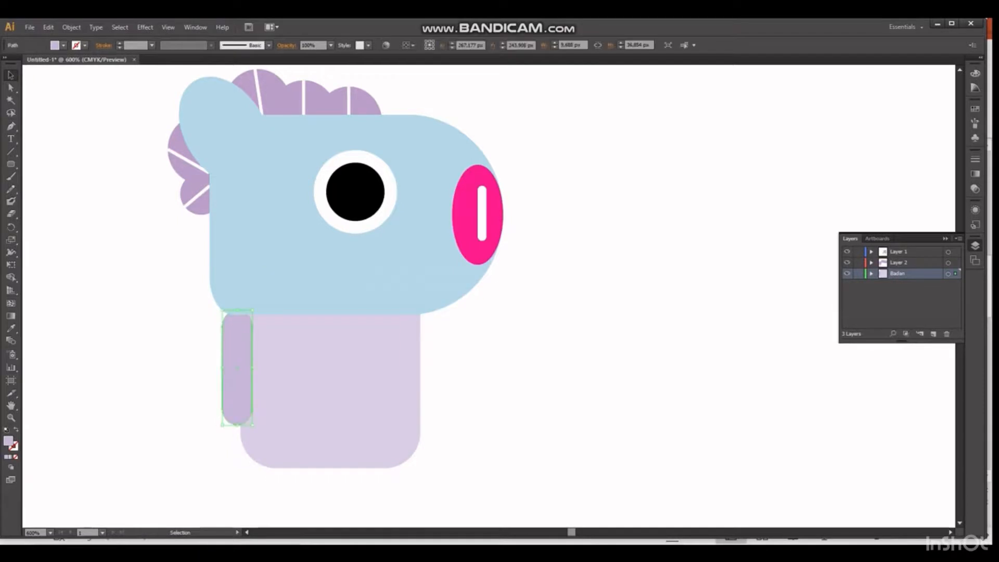
pyautogui.hotkey('ctrl', 'v')
pyautogui.moveTo(504, 292); pyautogui.dragTo(432, 365)
pyautogui.click(440, 363)
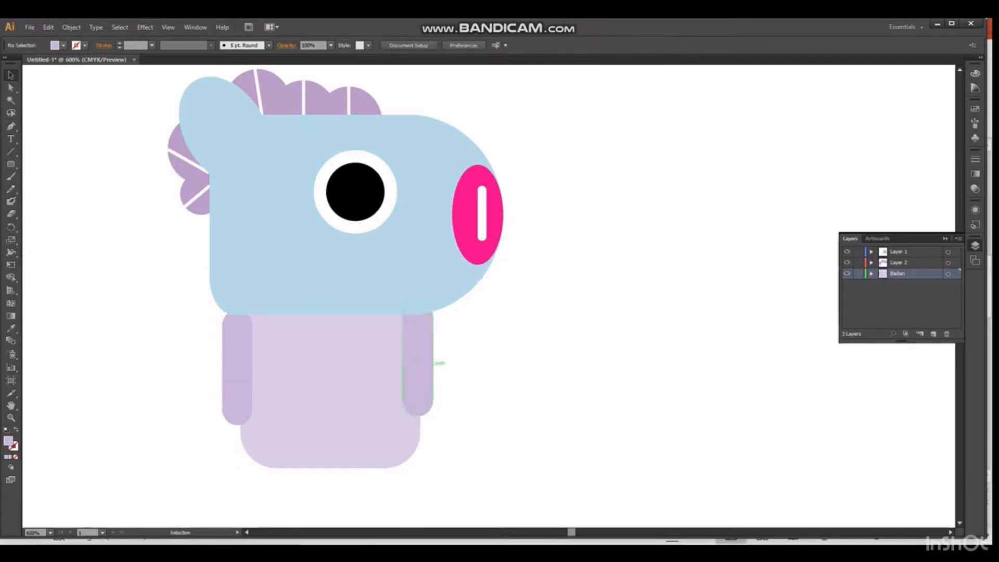
# Add a new layer at the bottom of the layer stack and name it Kaki.
pyautogui.scroll(-3, 336, 265)
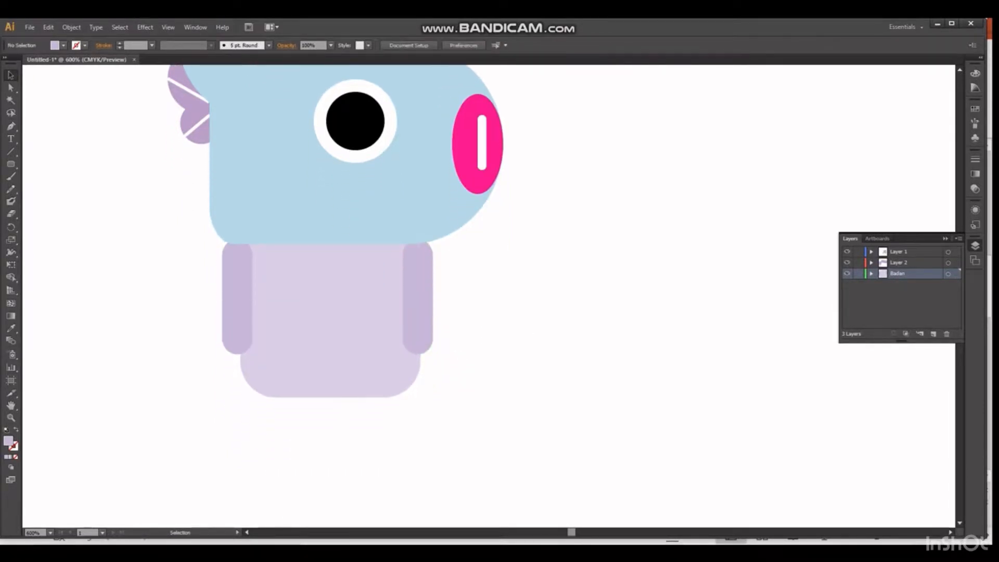
pyautogui.moveTo(267, 366); pyautogui.dragTo(304, 464)
pyautogui.hotkey('ctrl', 'z')
pyautogui.click(934, 334)
pyautogui.moveTo(900, 274); pyautogui.dragTo(900, 291)
pyautogui.doubleClick(900, 285)
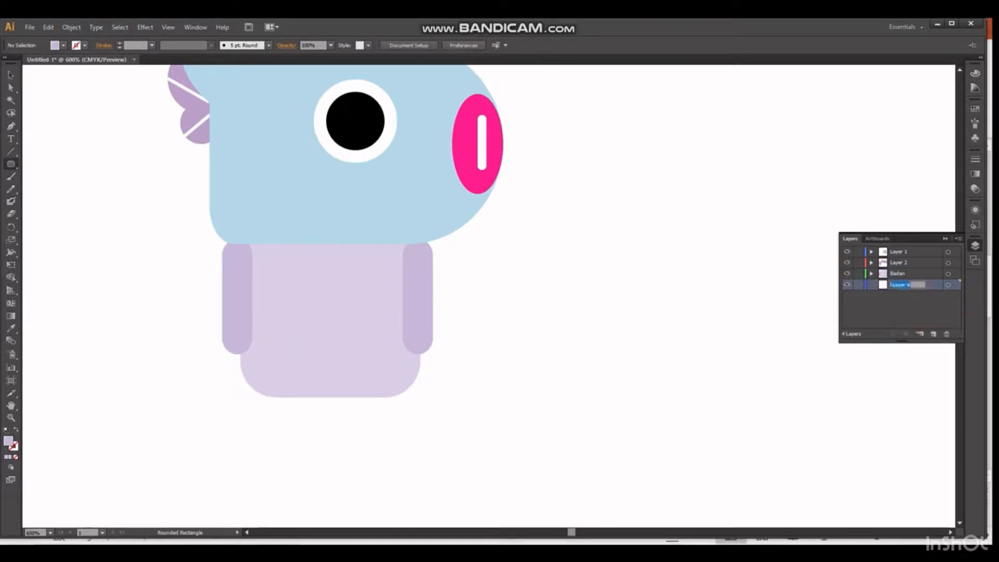
pyautogui.press('Return')
# Draw a narrow lilac rounded-rectangle leg under the left half of the body, overlapping the body's lower edge.
pyautogui.moveTo(290, 372); pyautogui.dragTo(316, 457)
pyautogui.moveTo(344, 368); pyautogui.dragTo(377, 460)
pyautogui.hotkey('ctrl', 'z')
pyautogui.press('v')
pyautogui.click(383, 437)
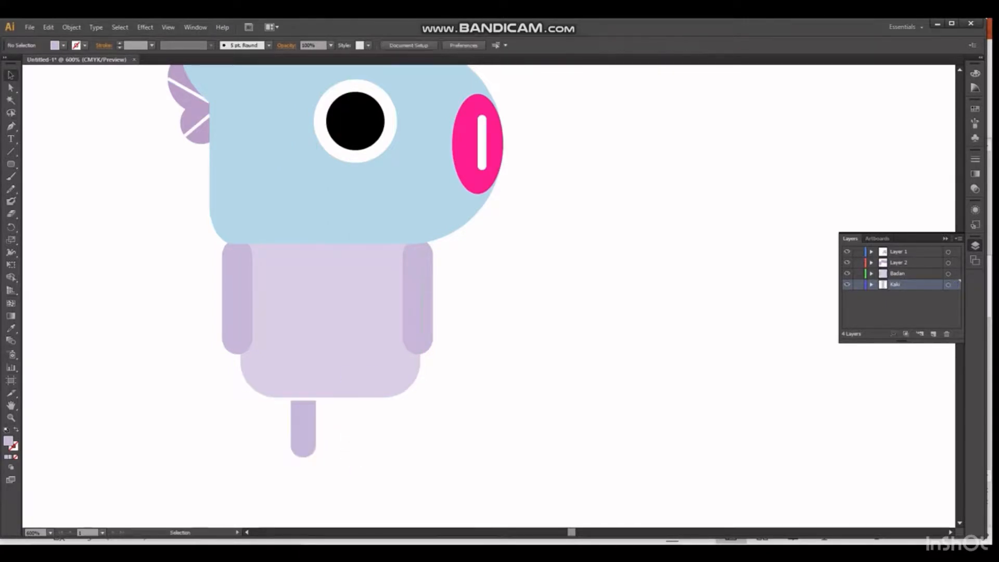
# Draw an elliptical hoof about 10 by 8 px over the leg's lower end and fill it with medium purple.
pyautogui.moveTo(10, 164); pyautogui.dragTo(68, 188)
pyautogui.moveTo(290, 433); pyautogui.dragTo(323, 457)
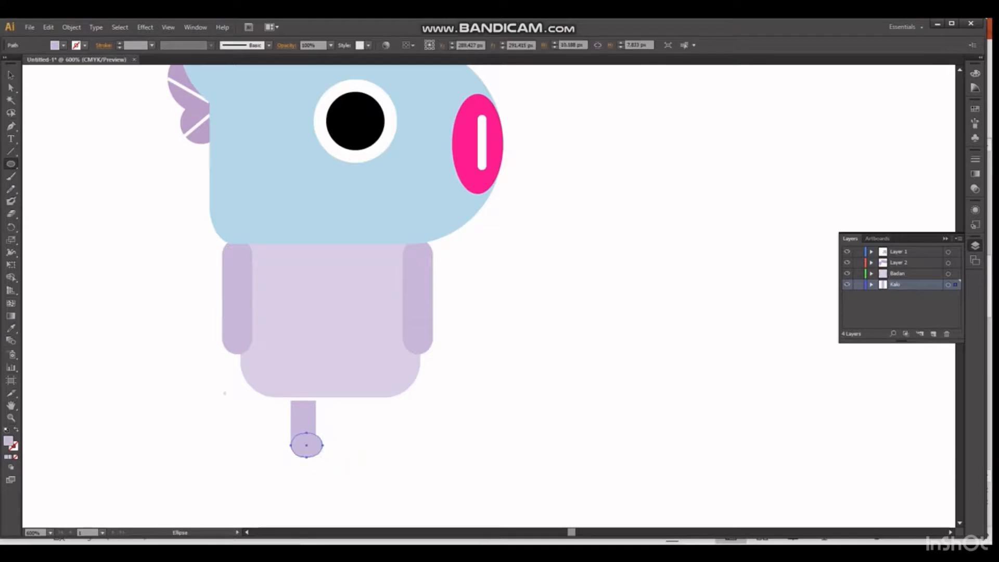
pyautogui.click(63, 45)
pyautogui.click(6, 79)
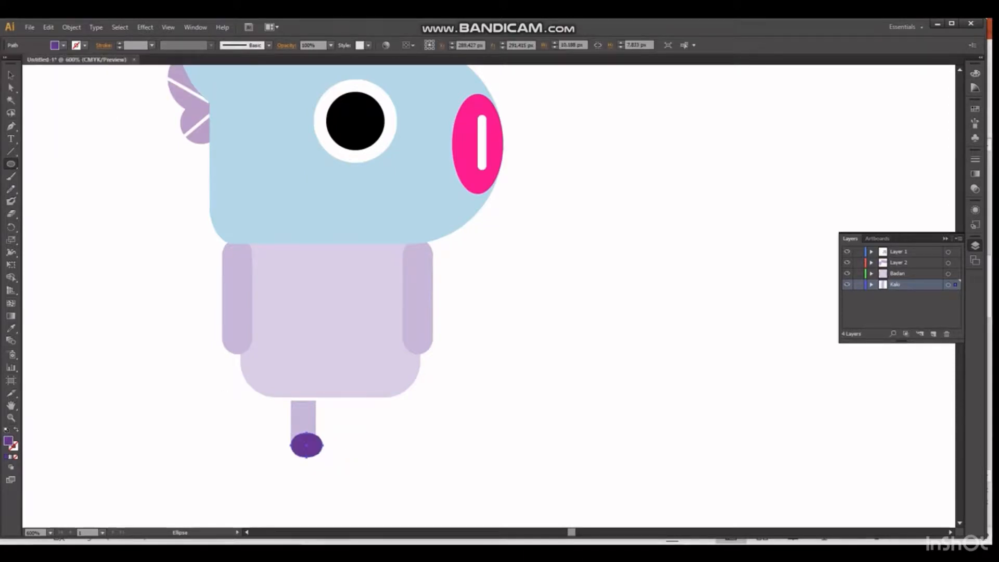
pyautogui.doubleClick(9, 441)
pyautogui.click(159, 183)
pyautogui.click(153, 172)
pyautogui.click(344, 143)
pyautogui.press('v')
pyautogui.click(364, 442)
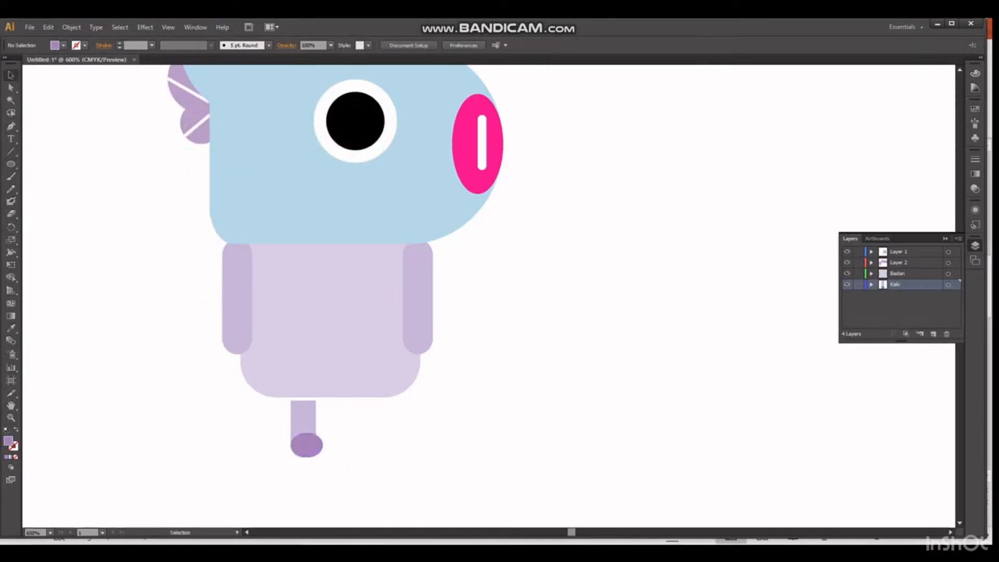
# Duplicate the leg with its hoof and place the copy under the right half of the body.
pyautogui.click(303, 417)
pyautogui.keyDown('shift'); pyautogui.click(318, 443); pyautogui.keyUp('shift')
pyautogui.hotkey('ctrl', 'c')
pyautogui.hotkey('ctrl', 'v')
pyautogui.moveTo(489, 291); pyautogui.dragTo(372, 413)
pyautogui.click(463, 364)
# Enlarge both legs together and shift them slightly left so they sit centred under the body.
pyautogui.click(304, 418)
pyautogui.keyDown('shift'); pyautogui.click(312, 446); pyautogui.keyUp('shift')
pyautogui.keyDown('shift'); pyautogui.click(369, 419); pyautogui.keyUp('shift')
pyautogui.keyDown('shift'); pyautogui.click(375, 448); pyautogui.keyUp('shift')
pyautogui.moveTo(388, 460); pyautogui.dragTo(410, 480)
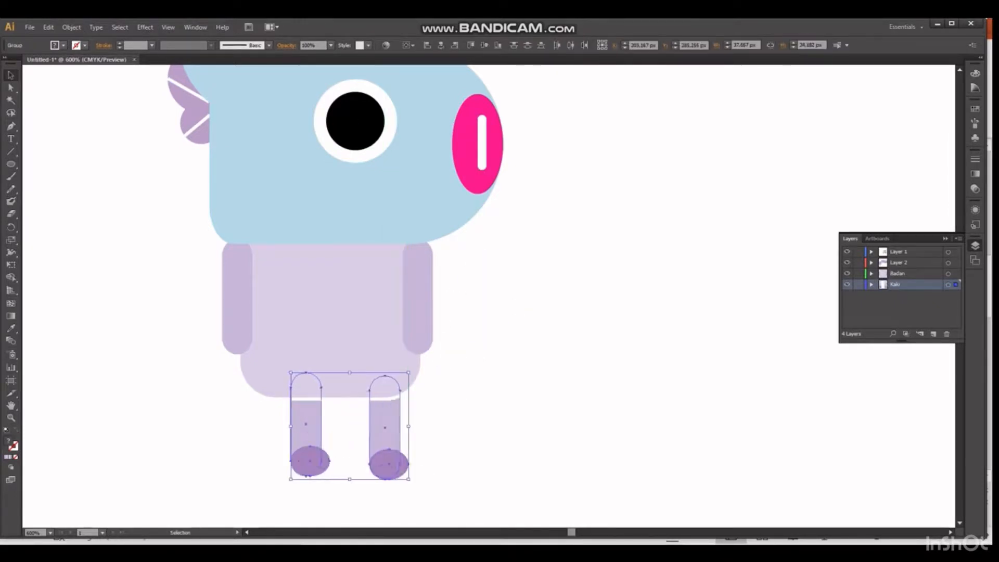
pyautogui.moveTo(386, 429); pyautogui.dragTo(374, 426)
pyautogui.click(463, 406)
# Duplicate the whole character and place the copy to the right of the original.
pyautogui.scroll(1, 463, 406)
pyautogui.scroll(1, 488, 296)
pyautogui.scroll(-3, 488, 296)
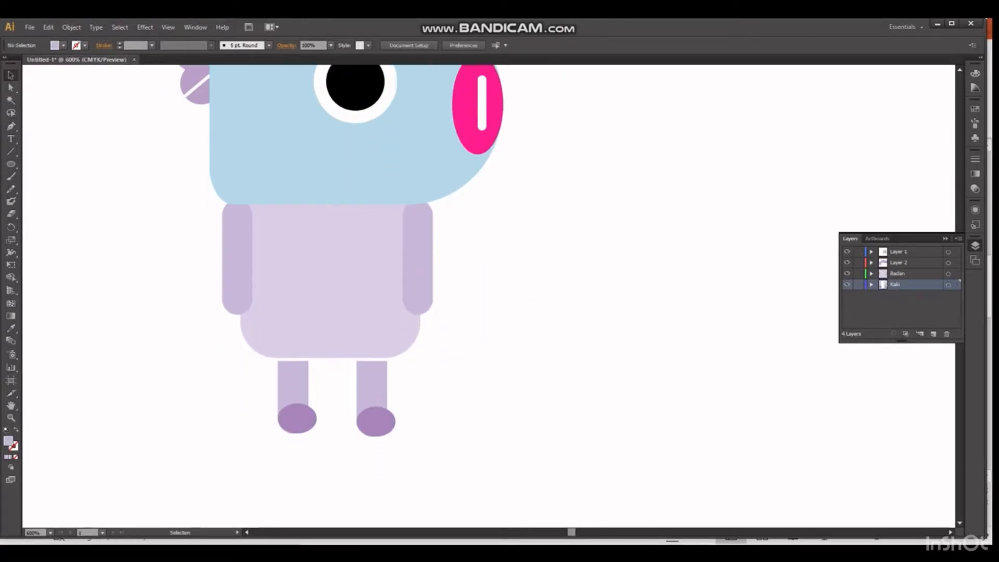
pyautogui.scroll(5, 489, 296)
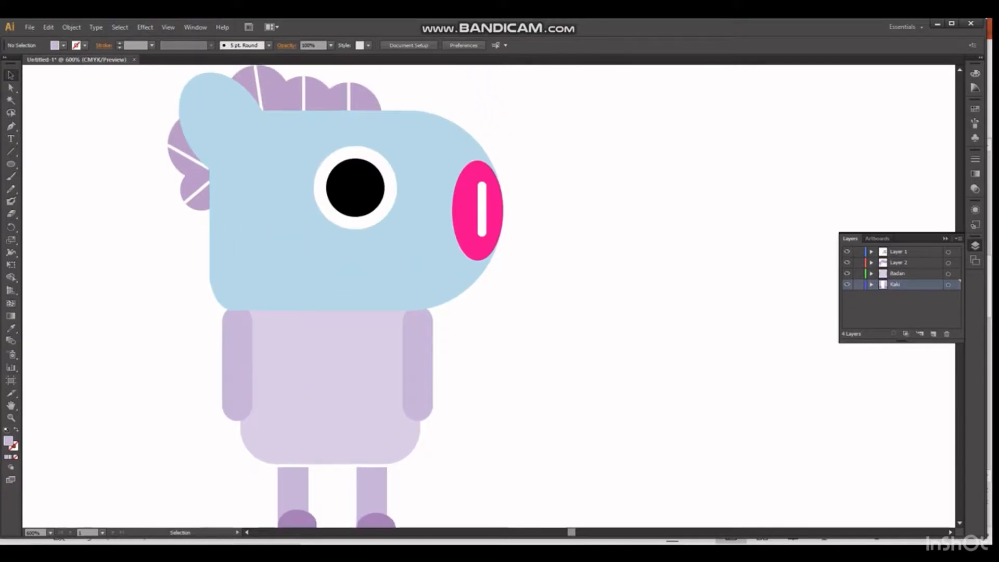
pyautogui.hotkey('ctrl', '-')
pyautogui.hotkey('ctrl', '-')
pyautogui.hotkey('ctrl', 'a')
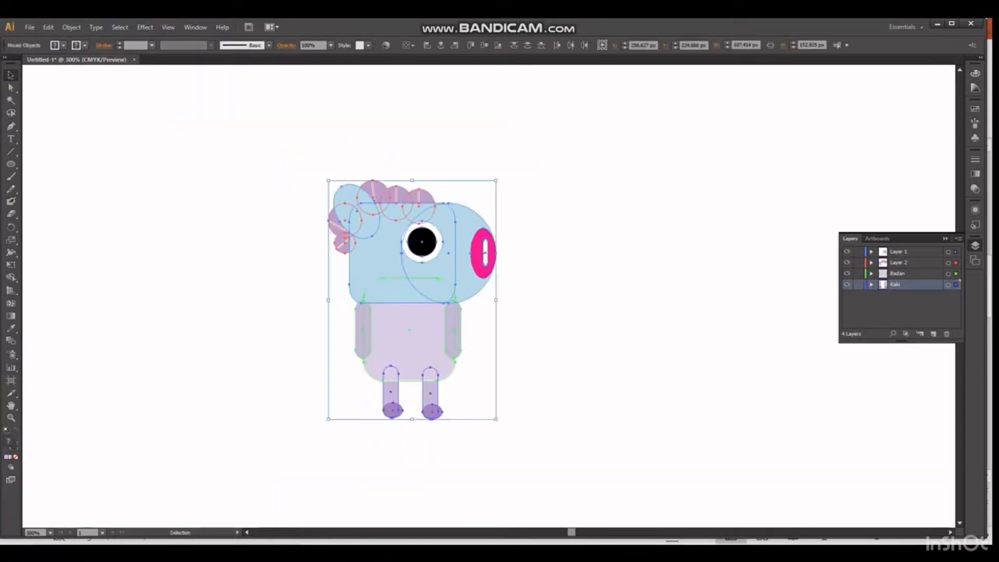
pyautogui.hotkey('ctrl', 'c')
pyautogui.hotkey('ctrl', 'v')
pyautogui.moveTo(535, 257); pyautogui.dragTo(662, 253)
pyautogui.click(697, 330)
pyautogui.click(566, 327)
pyautogui.moveTo(580, 353); pyautogui.dragTo(568, 356)
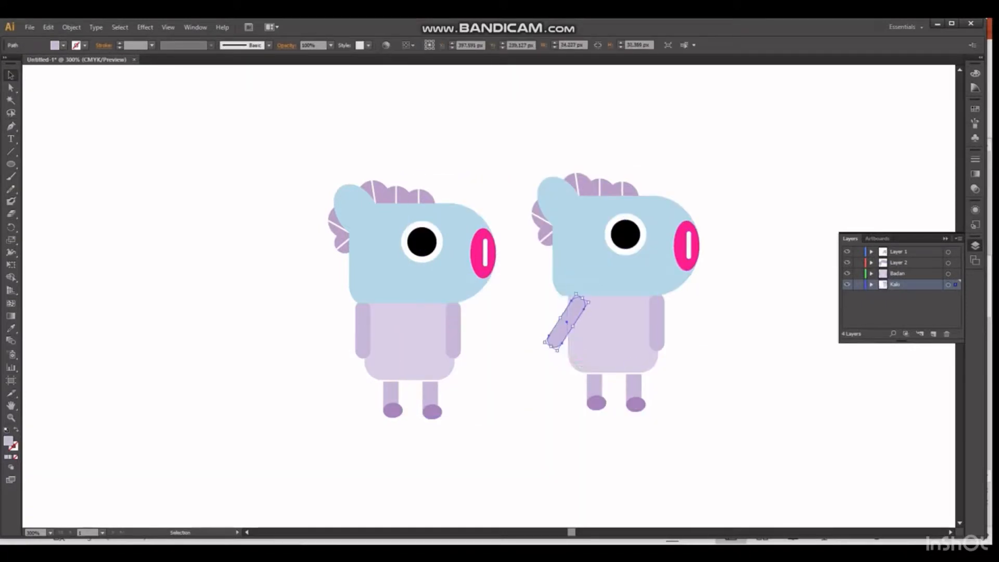
pyautogui.click(657, 323)
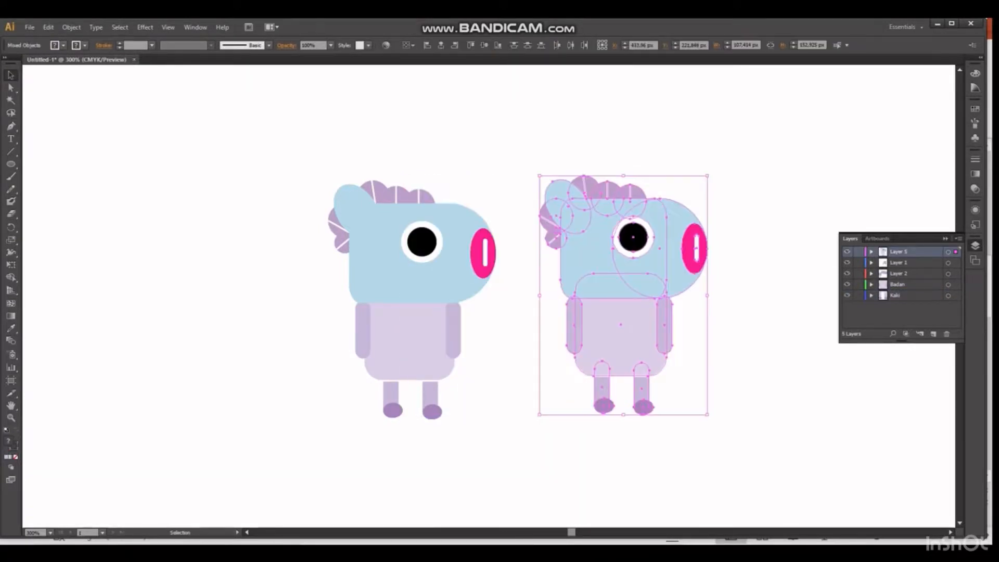
# Rotate both arms of the copied character outward, keeping their upper ends tucked at the shoulders.
pyautogui.hotkey('ctrl', 'shift', 'a')
pyautogui.click(574, 326)
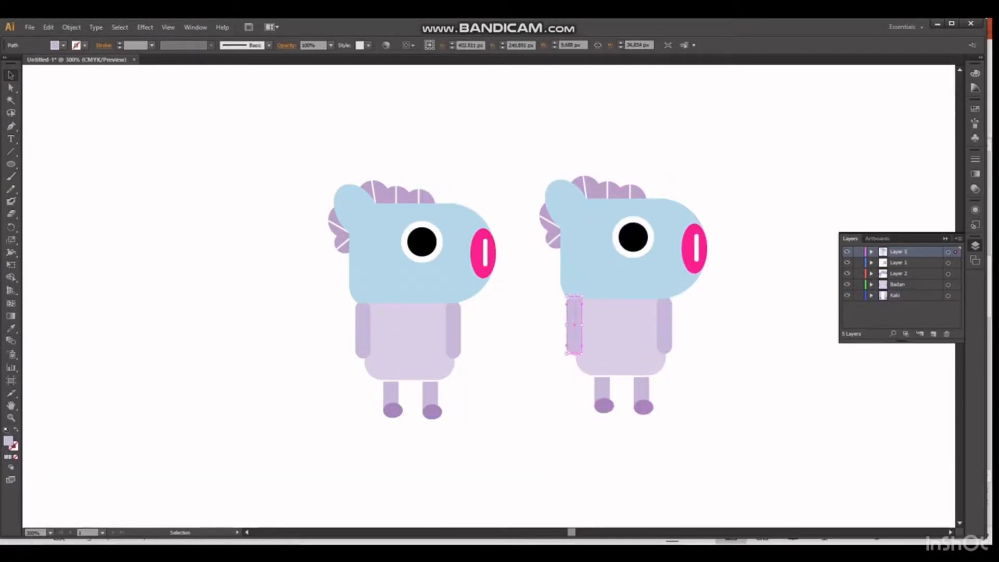
pyautogui.moveTo(582, 355); pyautogui.dragTo(562, 354)
pyautogui.moveTo(588, 315); pyautogui.dragTo(583, 305)
pyautogui.click(664, 325)
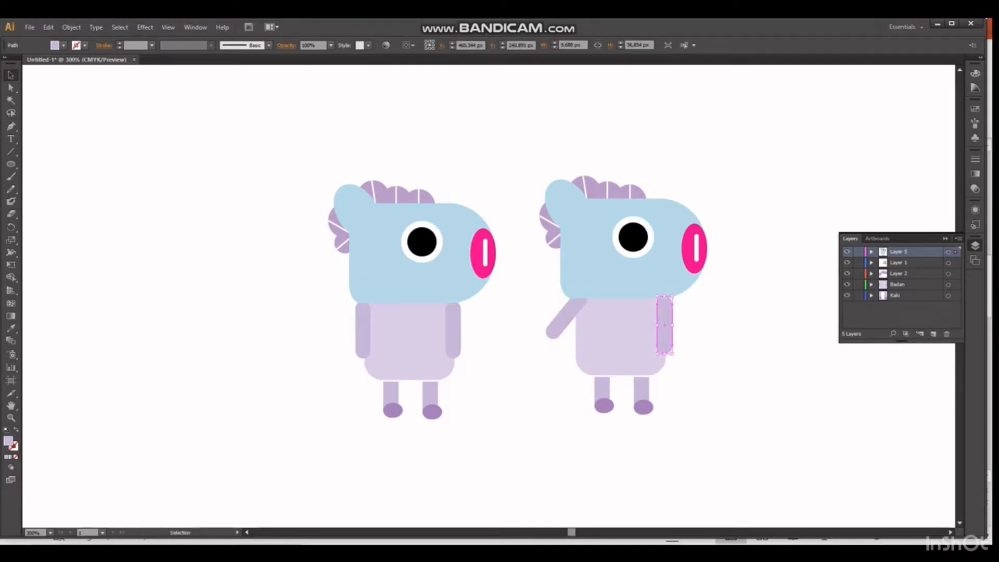
pyautogui.moveTo(672, 354); pyautogui.dragTo(671, 315)
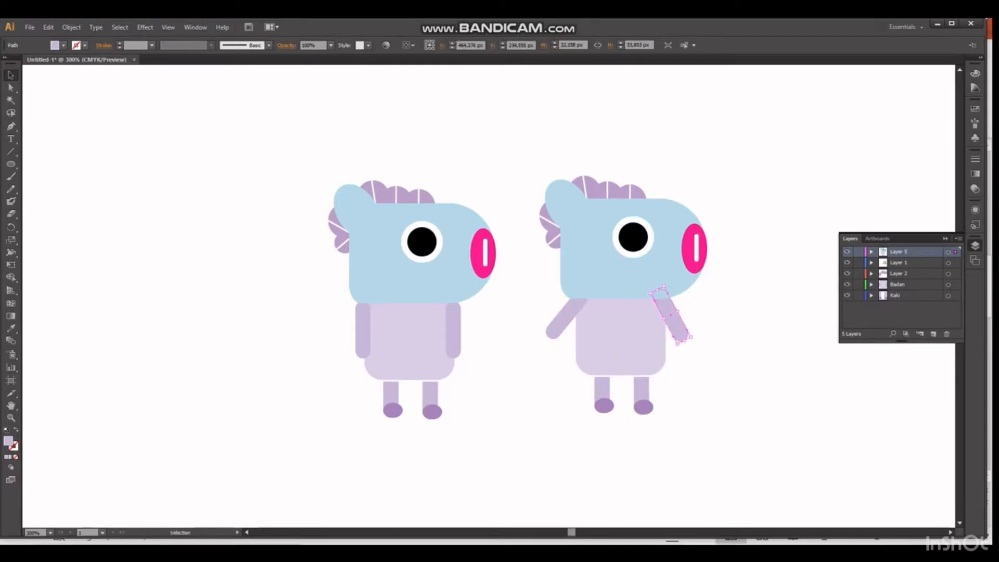
pyautogui.click(742, 333)
# Rotate the copied character's legs apart into a walking pose and nudge its right arm slightly outward.
pyautogui.click(603, 407)
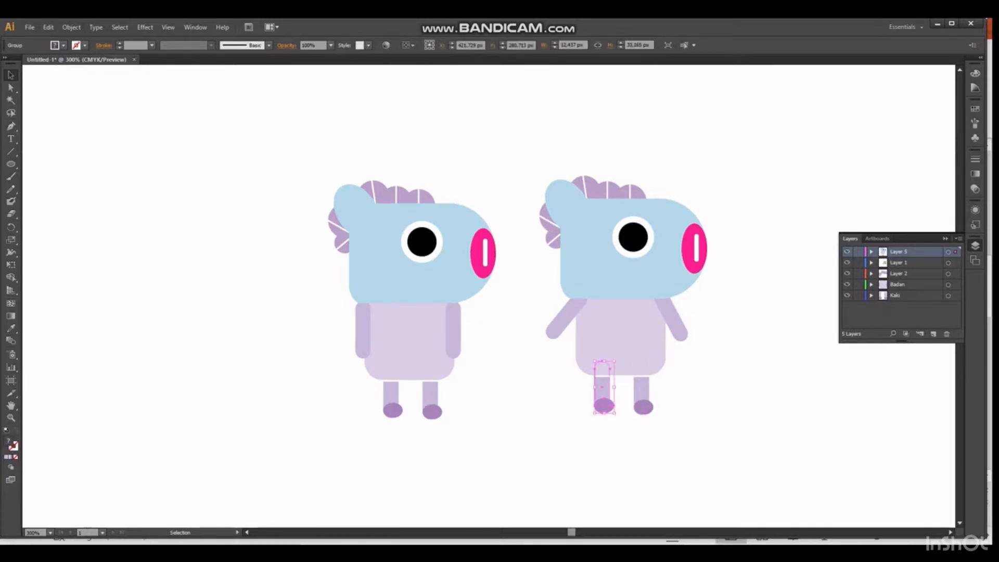
pyautogui.moveTo(618, 418); pyautogui.dragTo(666, 402)
pyautogui.click(645, 406)
pyautogui.click(714, 402)
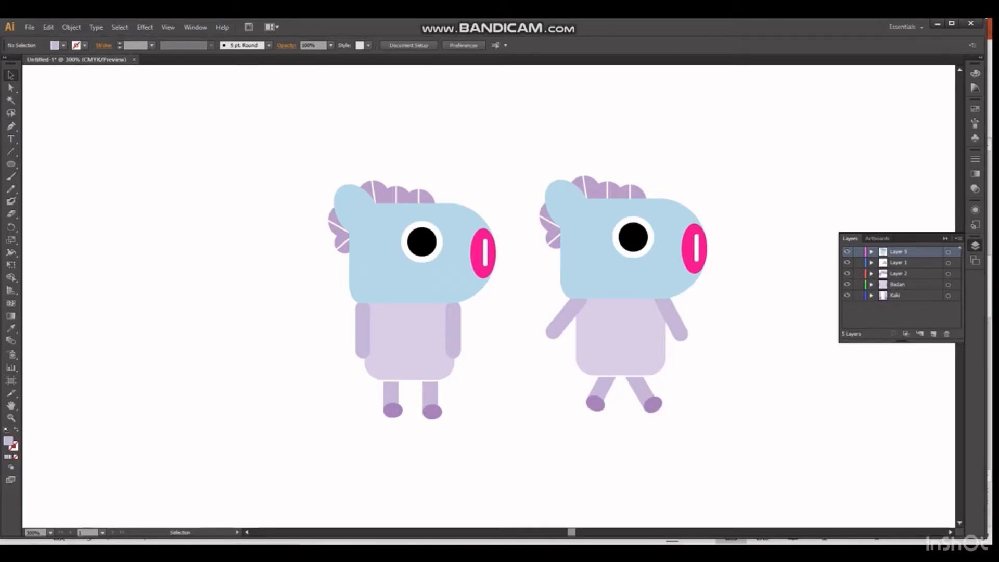
pyautogui.moveTo(677, 321); pyautogui.dragTo(683, 320)
pyautogui.click(729, 333)
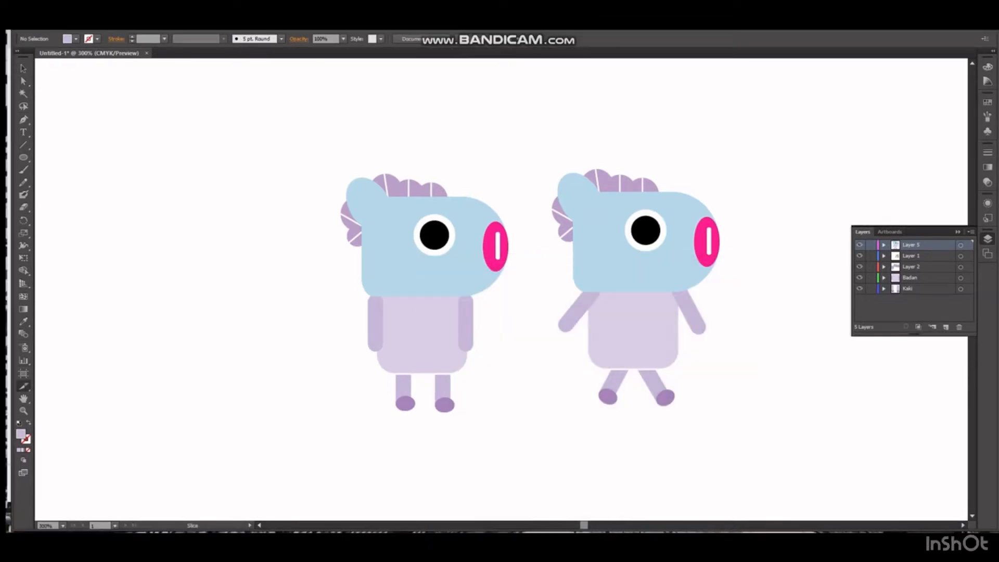
# Draw two adjoining slices, one around the standing character and one around the walking character.
pyautogui.moveTo(331, 154); pyautogui.dragTo(522, 437)
pyautogui.moveTo(523, 154); pyautogui.dragTo(728, 439)
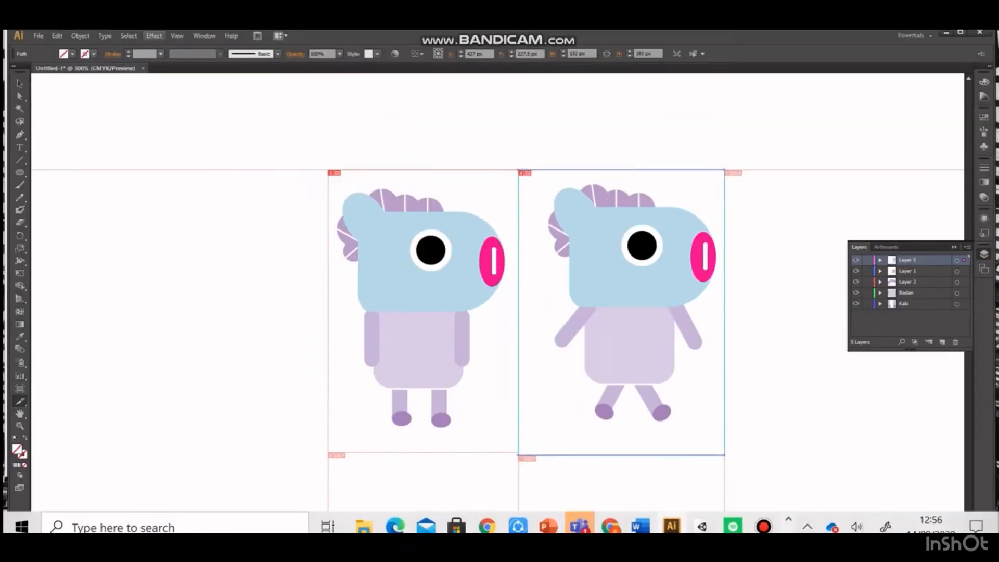
# Export the slices for web, images only, as asset1 into a new folder named asset inside Pictures.
pyautogui.click(38, 36)
pyautogui.click(96, 232)
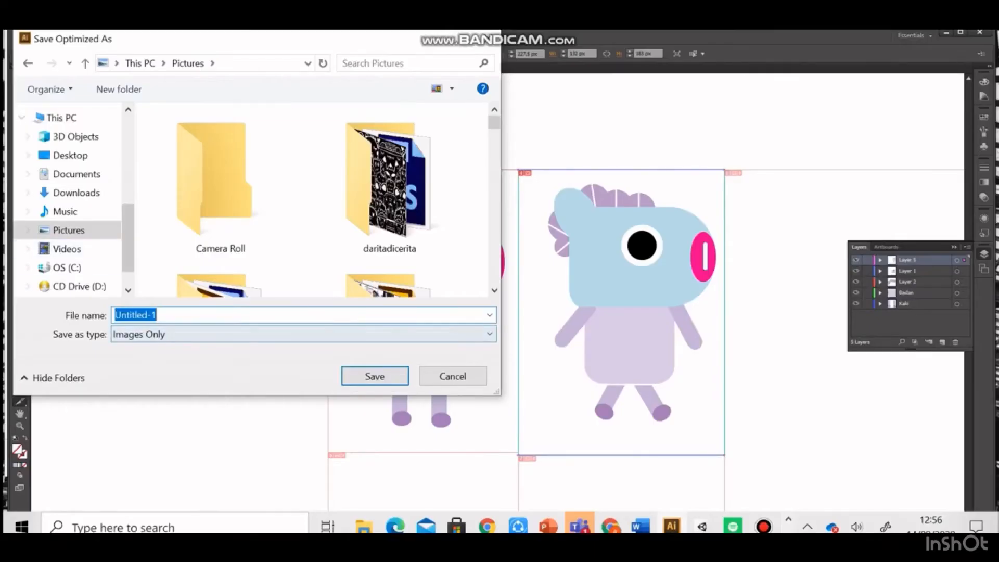
pyautogui.click(119, 89)
pyautogui.write('a')
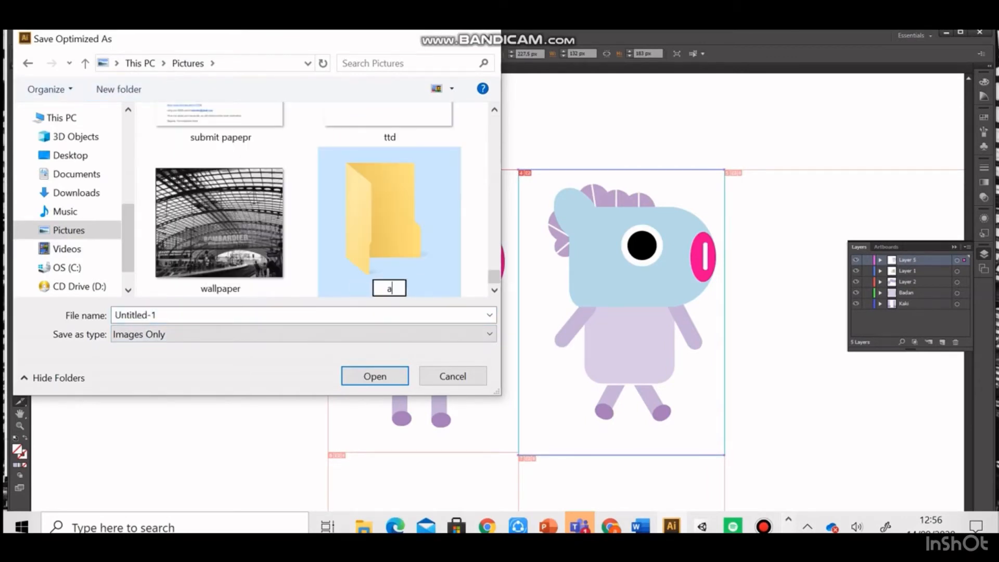
pyautogui.write('sset')
pyautogui.press('Return')
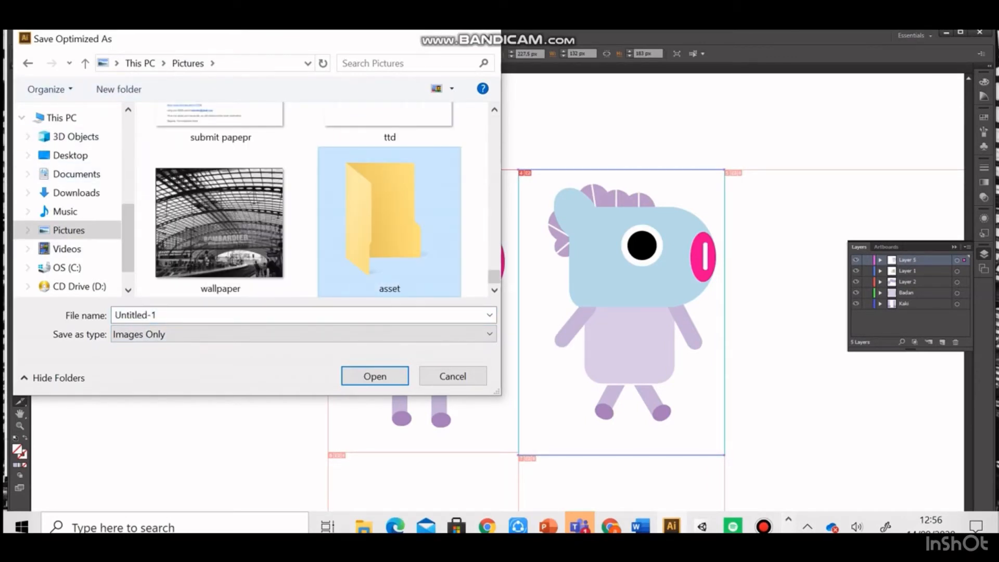
pyautogui.press('Return')
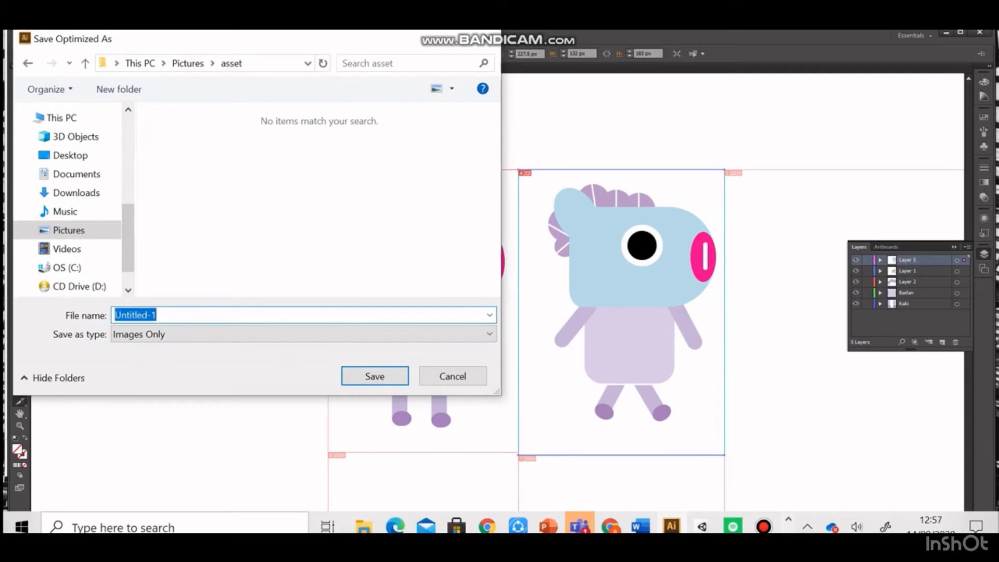
pyautogui.write('asset1')
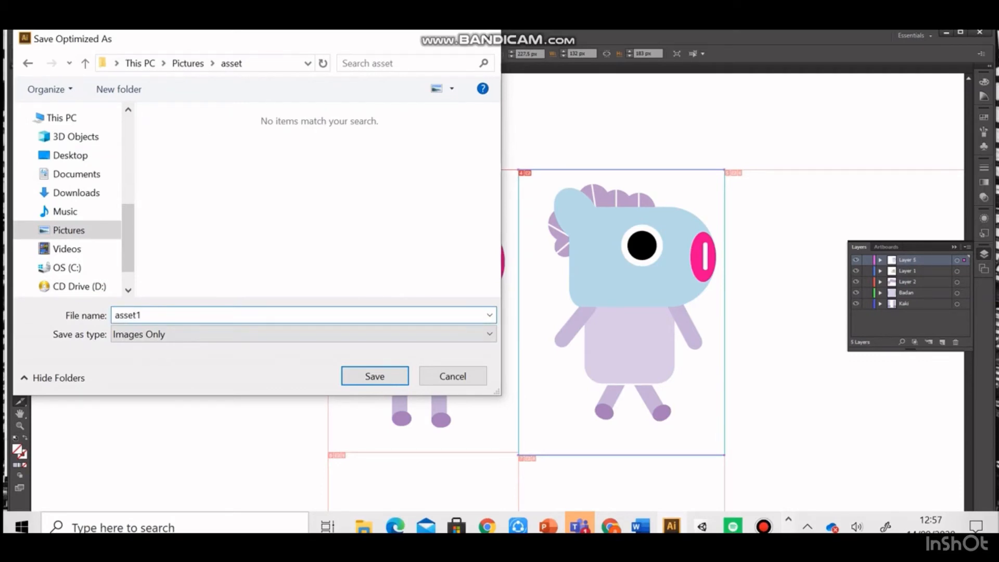
pyautogui.press('Return')
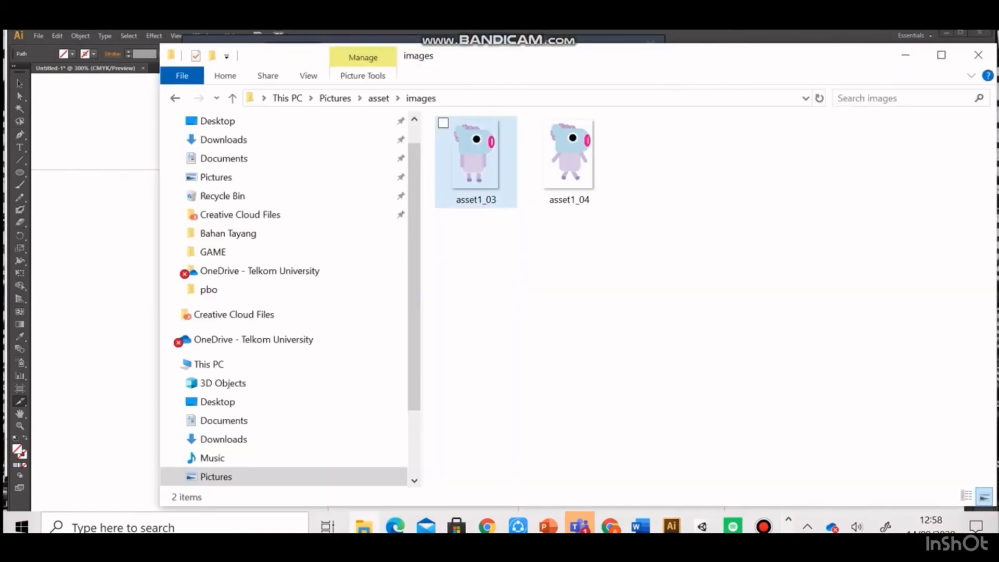
# Inspect the two exported character images in the asset folder's images subfolder in File Explorer.
pyautogui.click(476, 162)
pyautogui.click(569, 163)
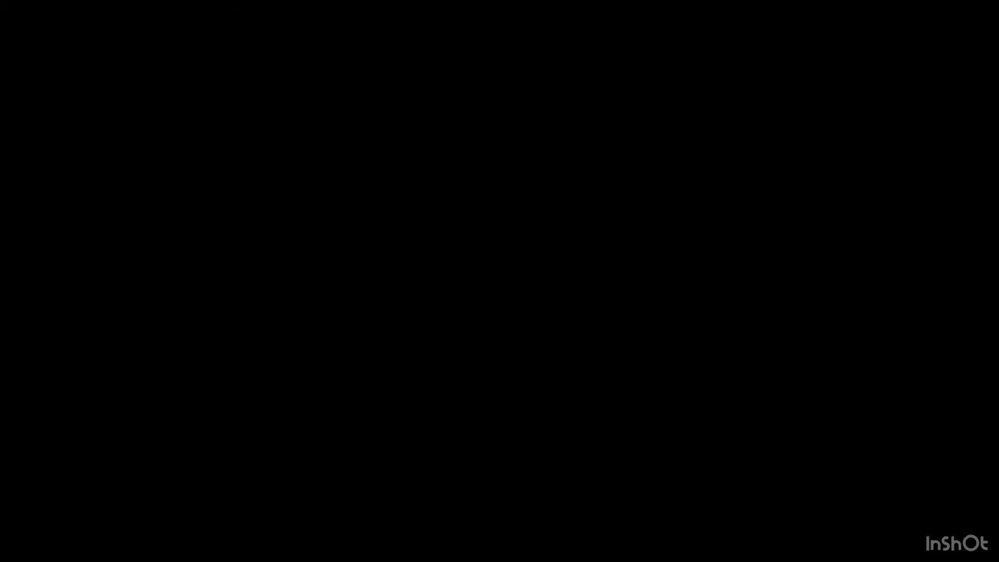